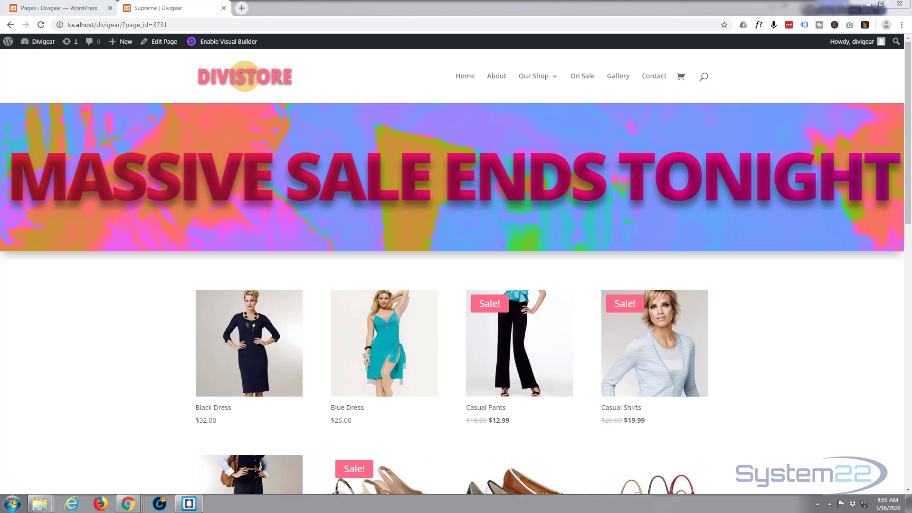
Step: Enable the Visual Builder for the page and add an empty section directly below the "MASSIVE SALE ENDS TONIGHT" banner
{"action": "left_click", "coordinate": [236, 43]}
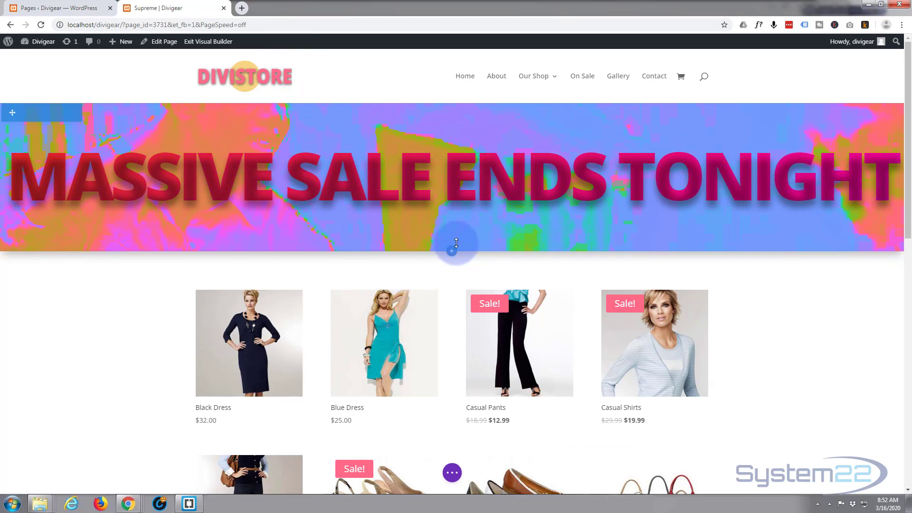
{"action": "left_click", "coordinate": [453, 251]}
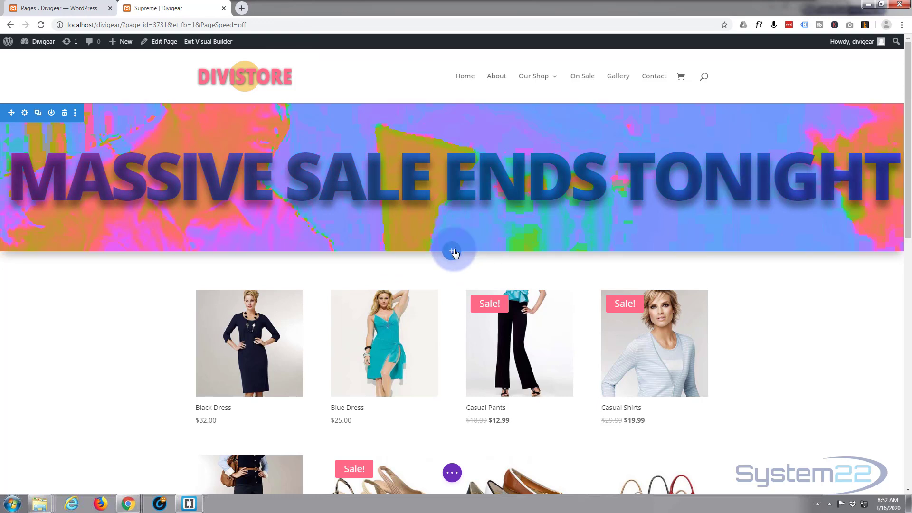
{"action": "left_click", "coordinate": [400, 326]}
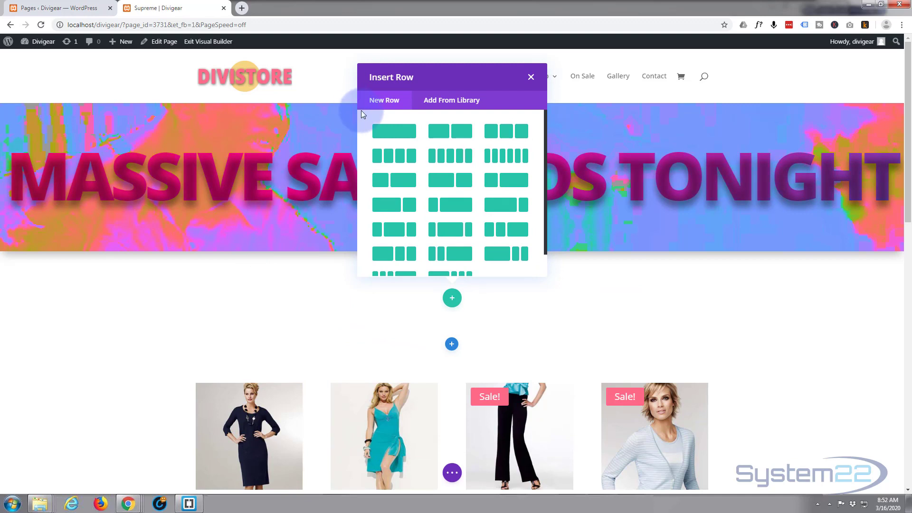
{"action": "left_click", "coordinate": [530, 79]}
{"action": "left_click", "coordinate": [530, 79]}
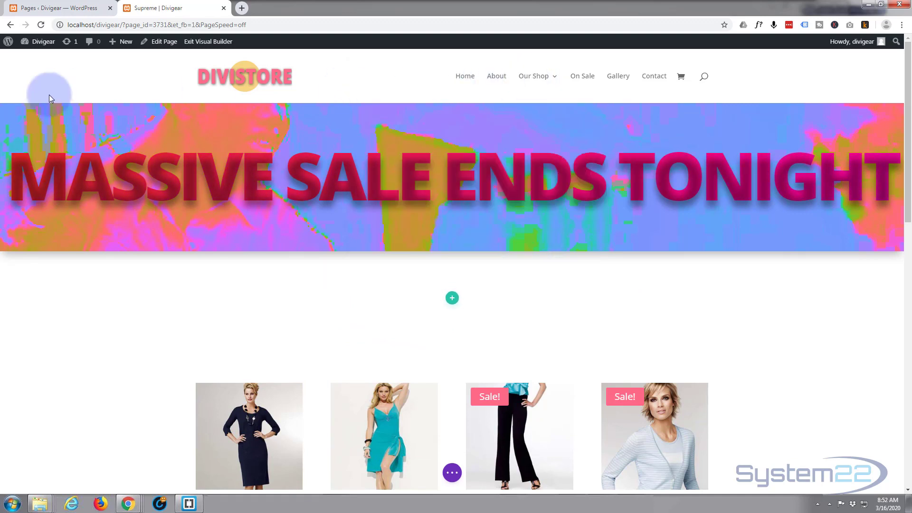
Step: Delete the existing sale banner section and insert a single-column row in the empty section above the products
{"action": "mouse_move", "coordinate": [76, 116]}
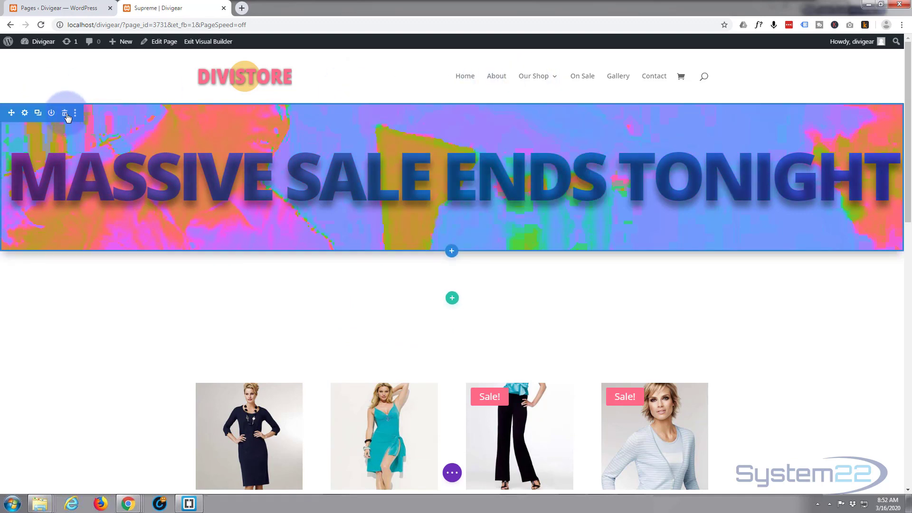
{"action": "left_click", "coordinate": [66, 114]}
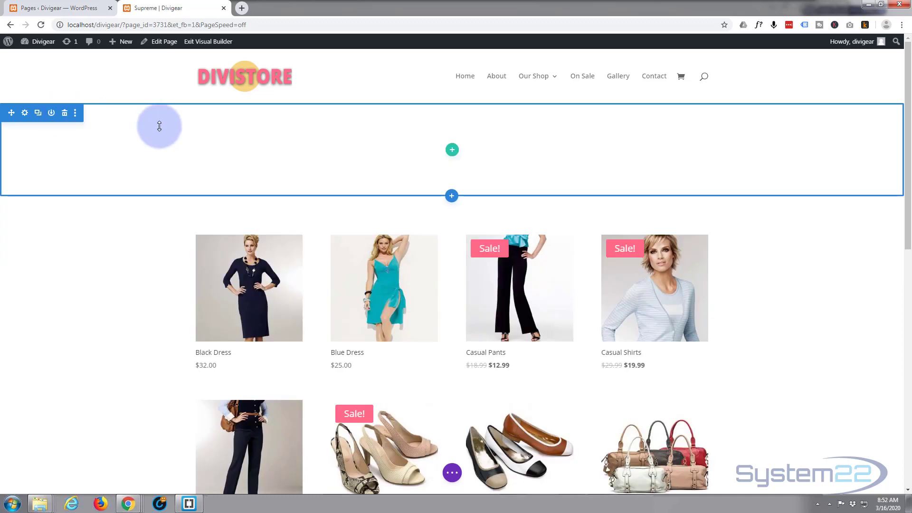
{"action": "left_click", "coordinate": [452, 151]}
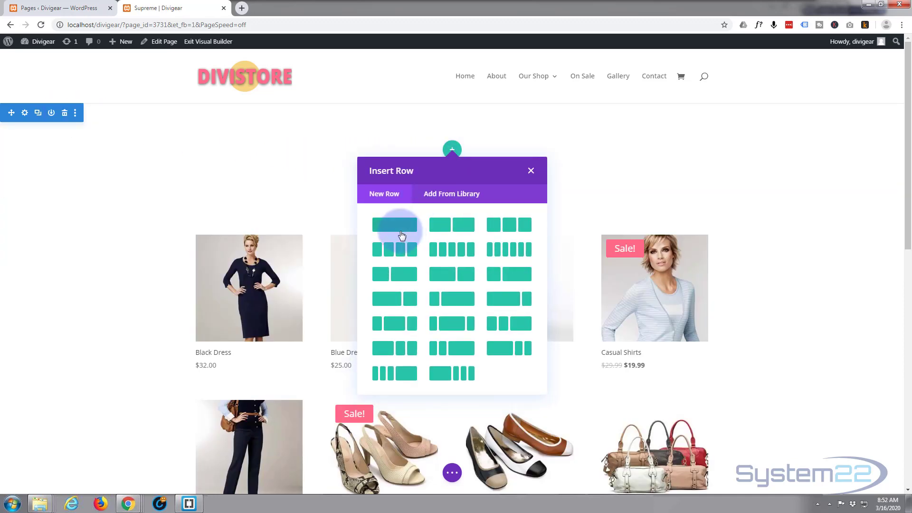
{"action": "left_click", "coordinate": [398, 228]}
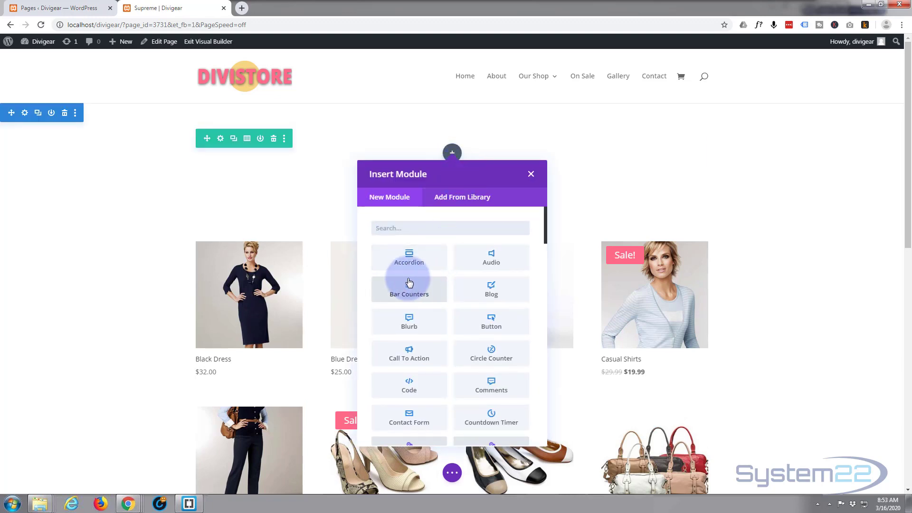
Step: Add a Supreme Animated Gradient Text module to the new row
{"action": "scroll", "coordinate": [400, 281], "scroll_direction": "down", "scroll_amount": 10}
{"action": "scroll", "coordinate": [403, 284], "scroll_direction": "down", "scroll_amount": 15}
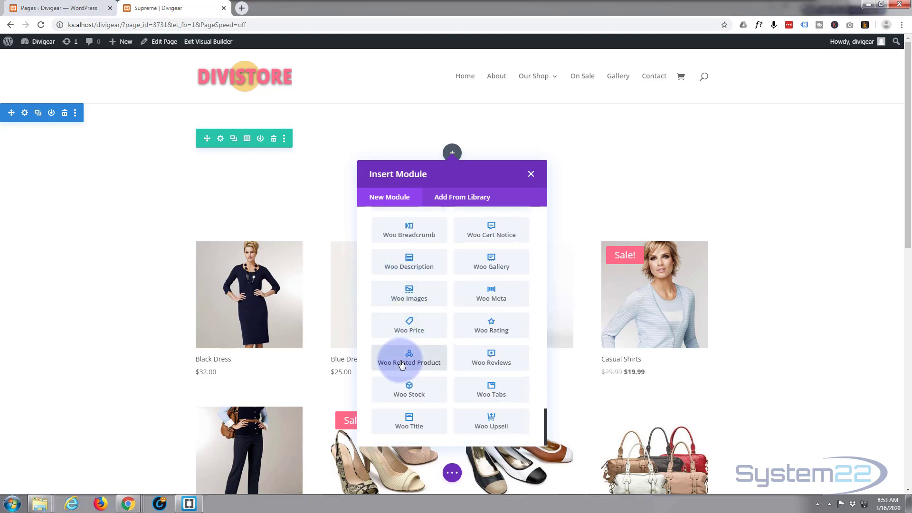
{"action": "scroll", "coordinate": [402, 364], "scroll_direction": "up", "scroll_amount": 2}
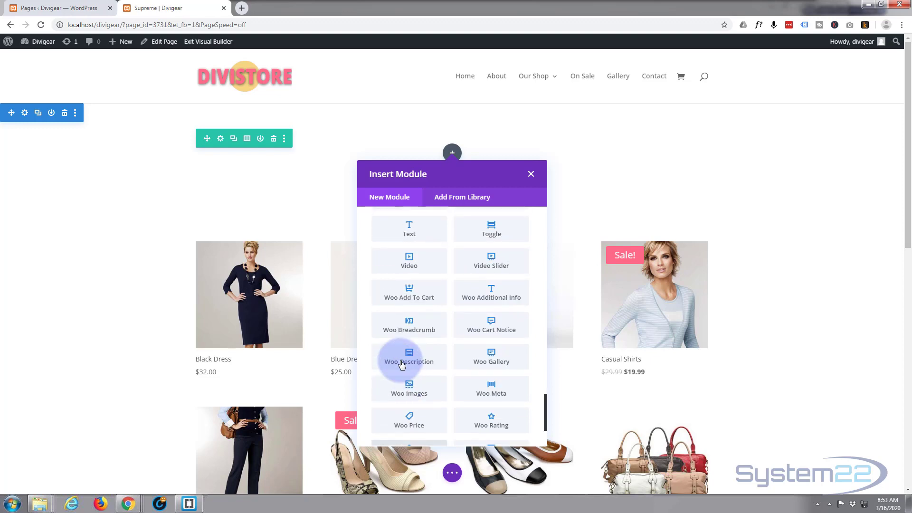
{"action": "scroll", "coordinate": [402, 364], "scroll_direction": "up", "scroll_amount": 3}
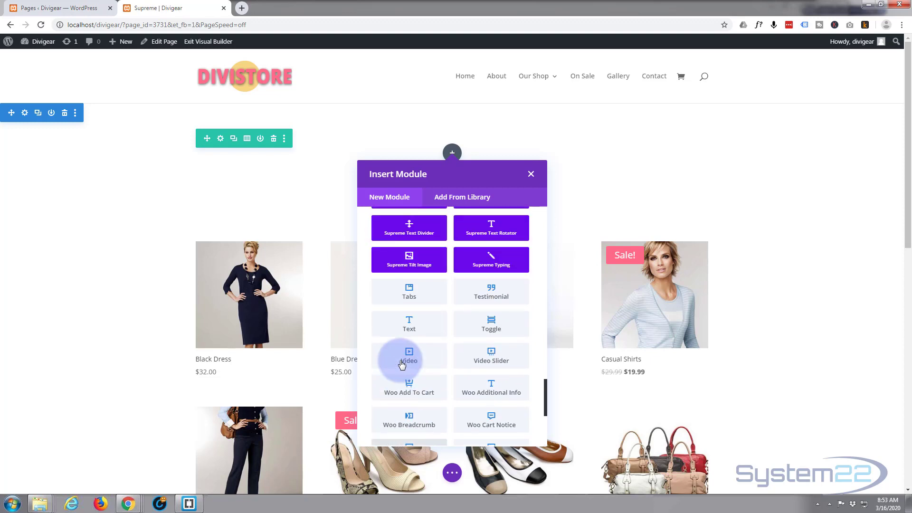
{"action": "scroll", "coordinate": [401, 364], "scroll_direction": "up", "scroll_amount": 1}
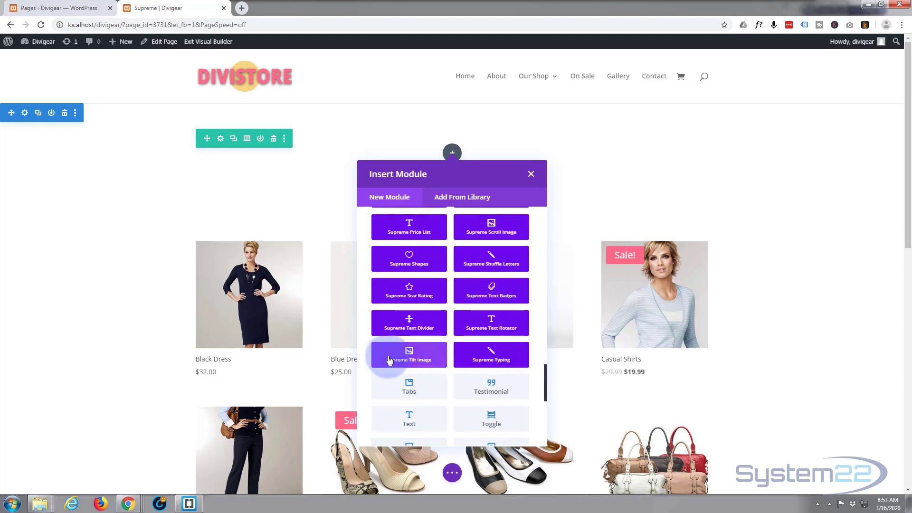
{"action": "scroll", "coordinate": [398, 370], "scroll_direction": "up", "scroll_amount": 6}
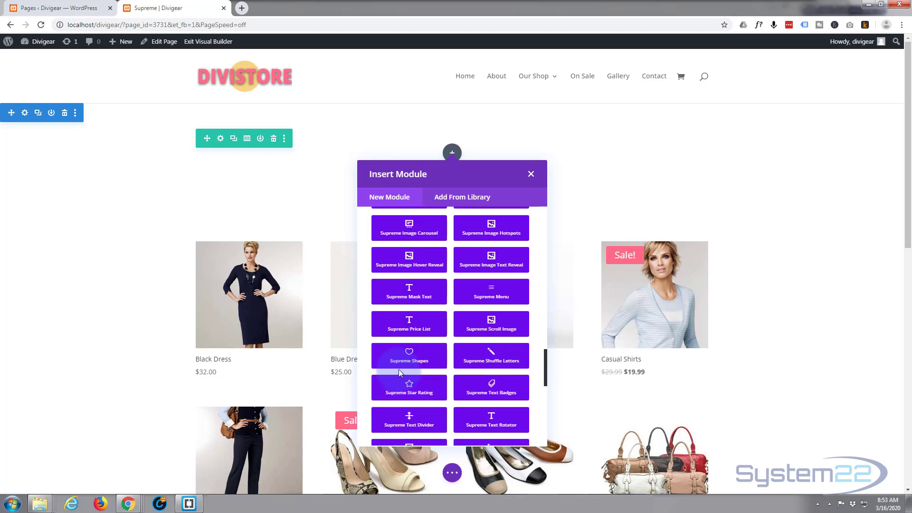
{"action": "scroll", "coordinate": [398, 369], "scroll_direction": "up", "scroll_amount": 3}
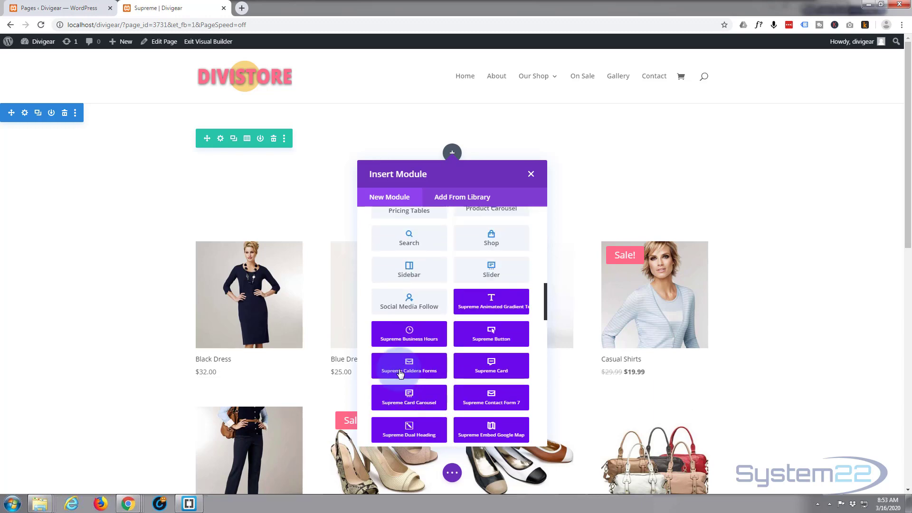
{"action": "scroll", "coordinate": [400, 374], "scroll_direction": "down", "scroll_amount": 1}
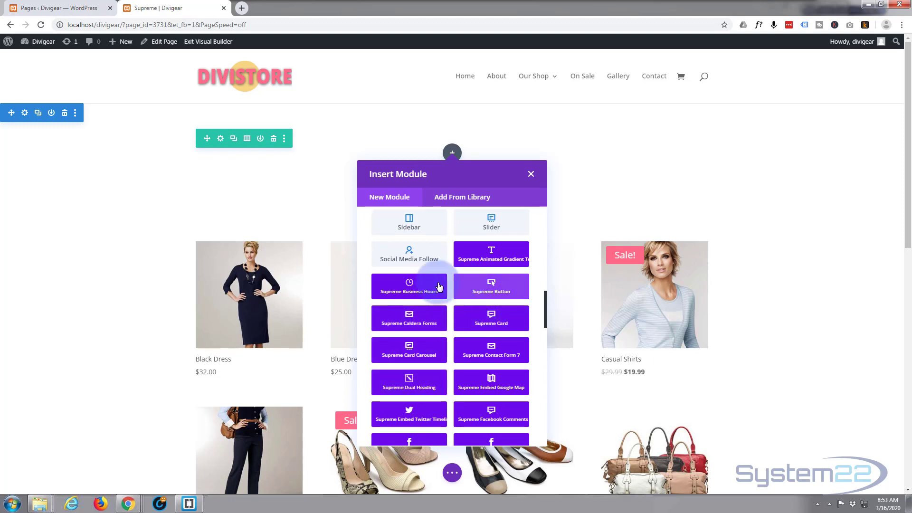
{"action": "left_click", "coordinate": [497, 257]}
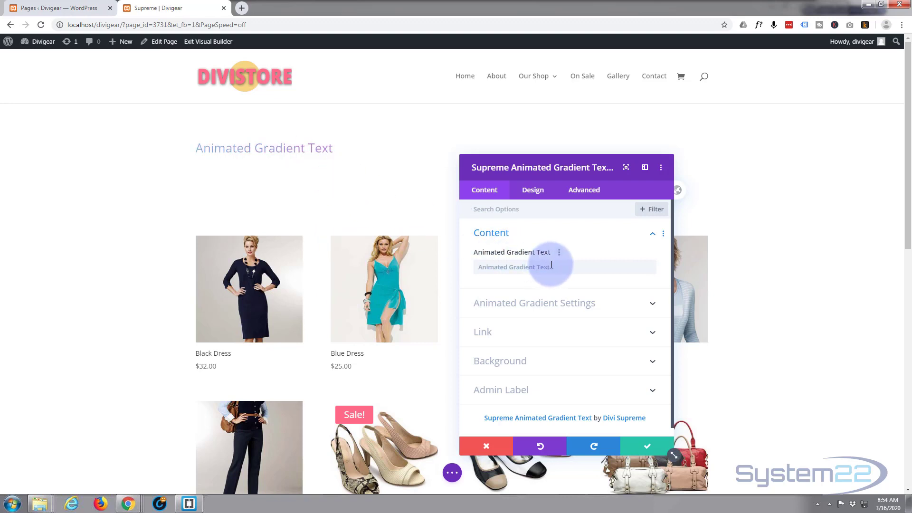
Step: Set the module's animated gradient text to "Massive Sale ends tonight!" and save the module
{"action": "left_click", "coordinate": [534, 266]}
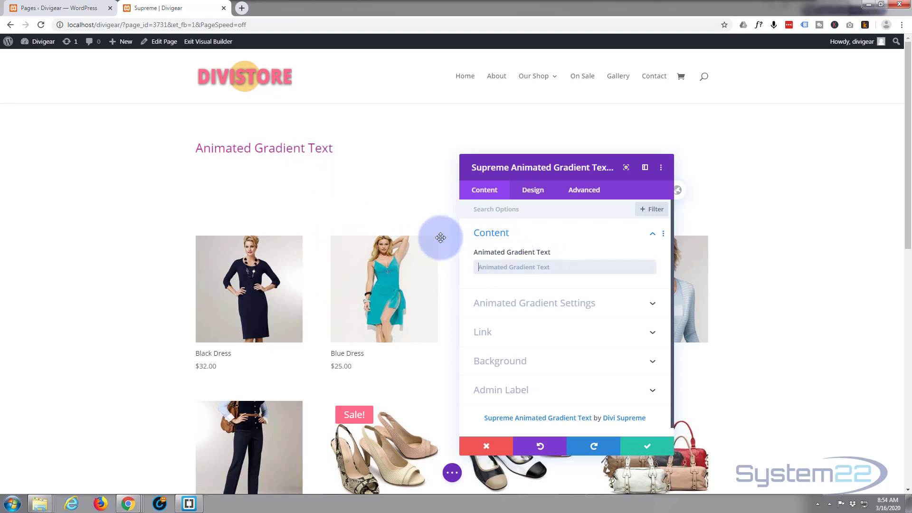
{"action": "type", "text": "M"}
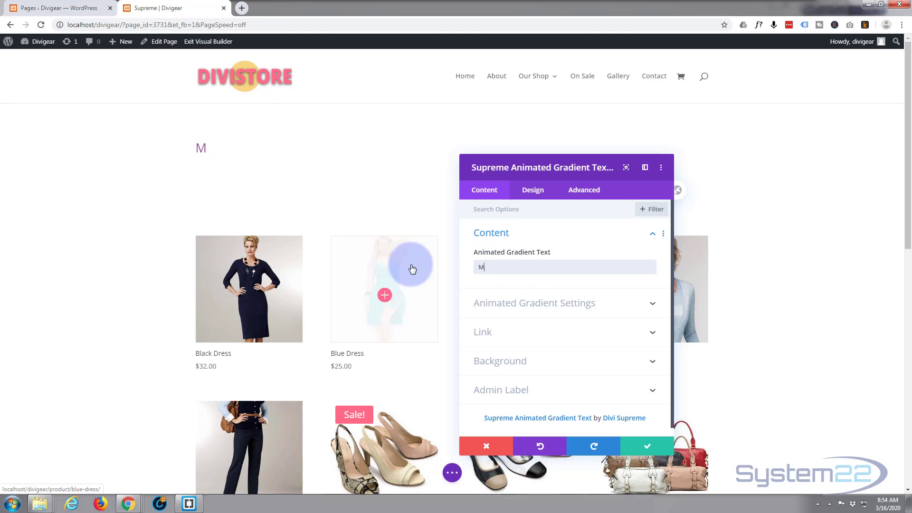
{"action": "type", "text": "assive Sale "}
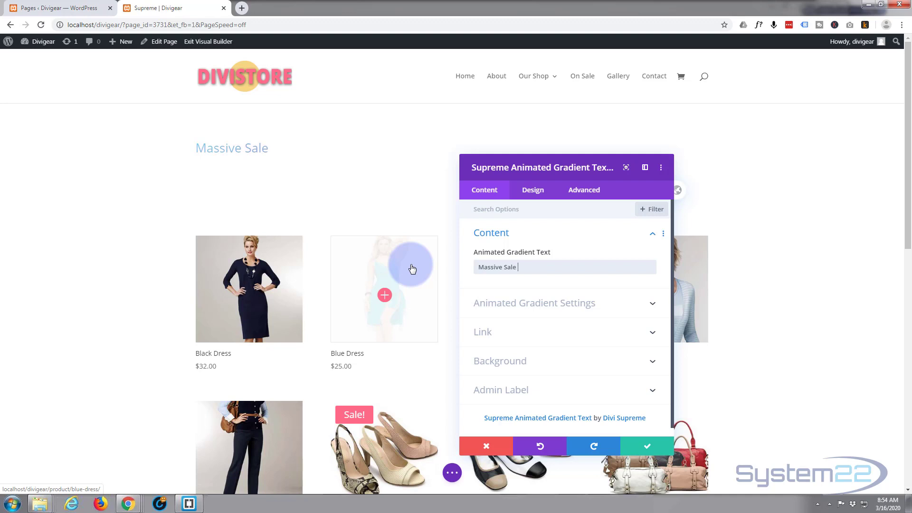
{"action": "type", "text": "ends to"}
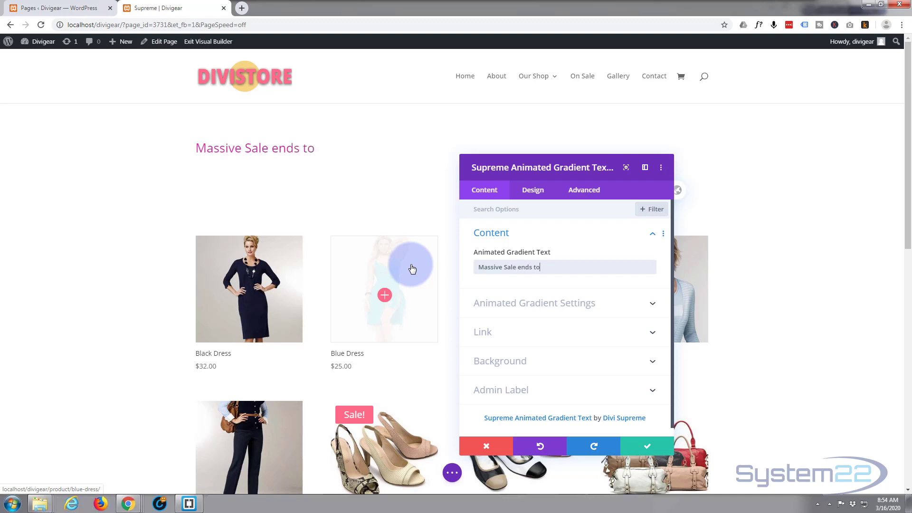
{"action": "type", "text": "night!"}
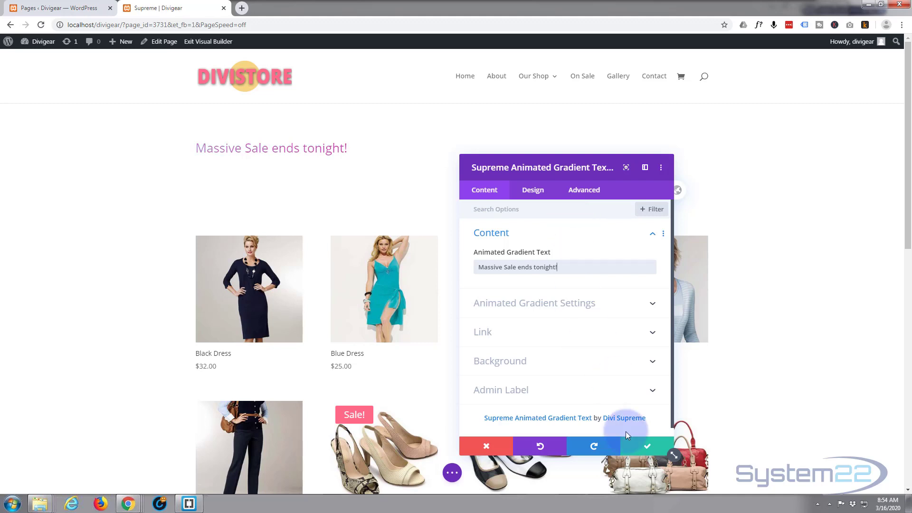
{"action": "left_click", "coordinate": [648, 445]}
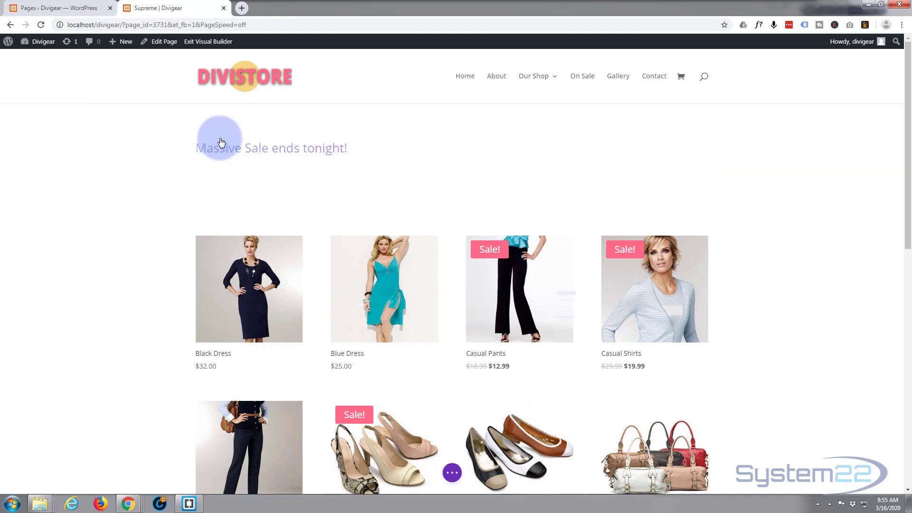
Step: Set both the width and the max width of the headline's row to 100% and save the row settings
{"action": "left_click", "coordinate": [220, 139]}
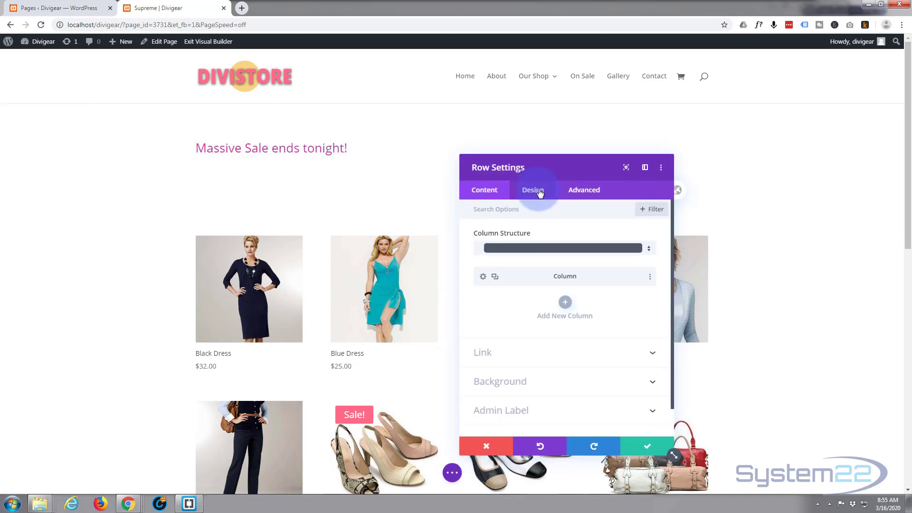
{"action": "left_click", "coordinate": [541, 191]}
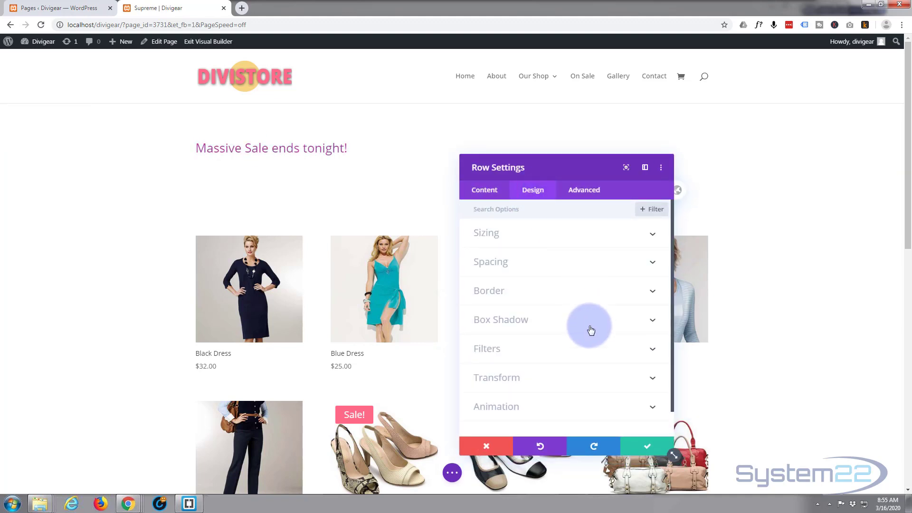
{"action": "left_click", "coordinate": [578, 237]}
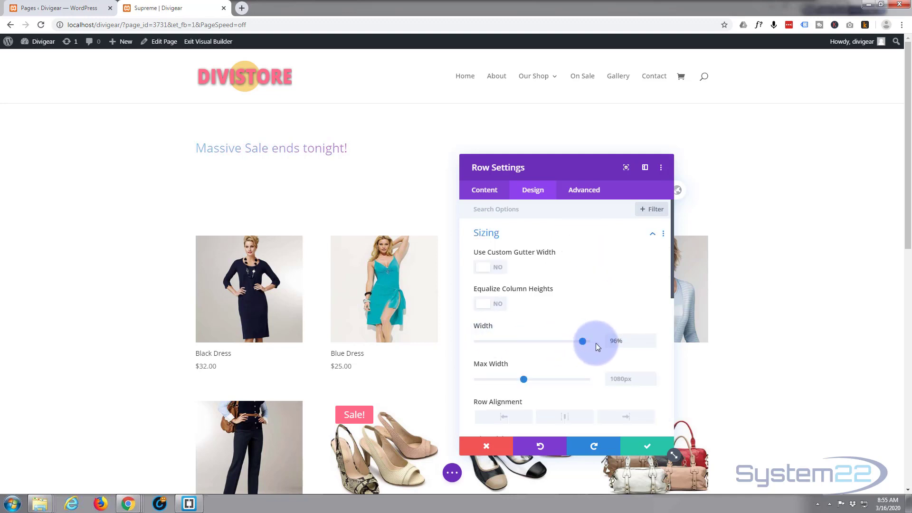
{"action": "mouse_move", "coordinate": [596, 343]}
{"action": "left_mouse_down"}
{"action": "mouse_move", "coordinate": [635, 342]}
{"action": "mouse_move", "coordinate": [603, 338]}
{"action": "left_mouse_up"}
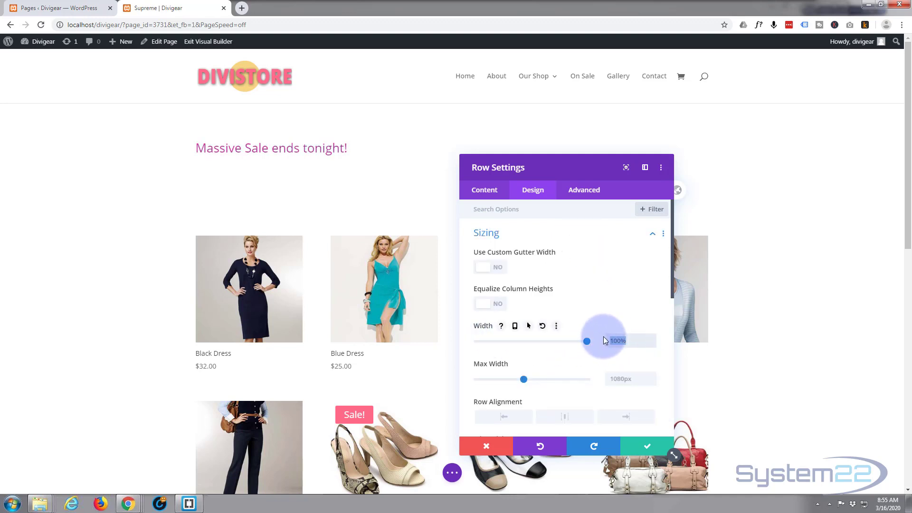
{"action": "double_click", "coordinate": [615, 378]}
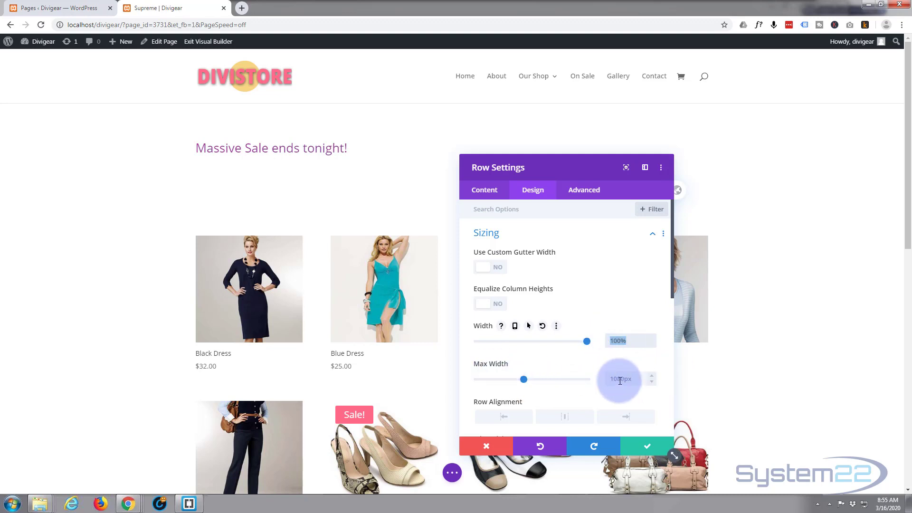
{"action": "type", "text": "100%"}
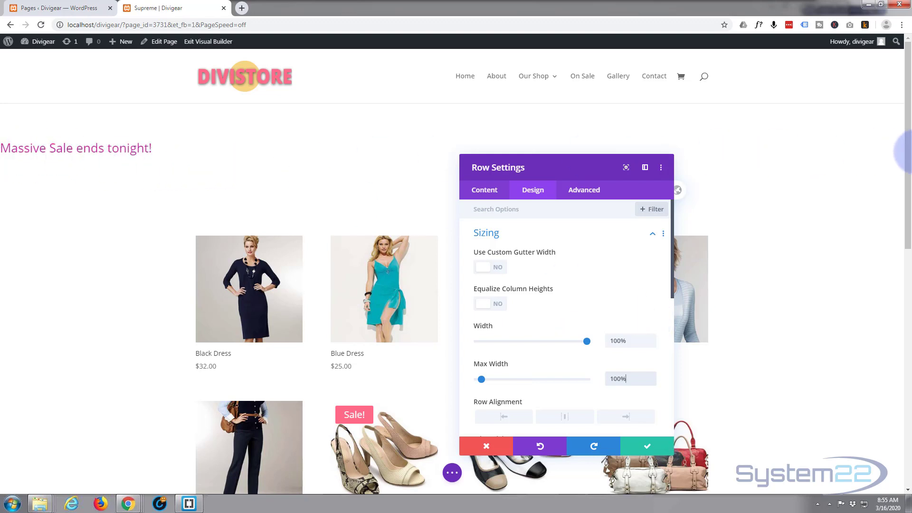
{"action": "left_click", "coordinate": [634, 447]}
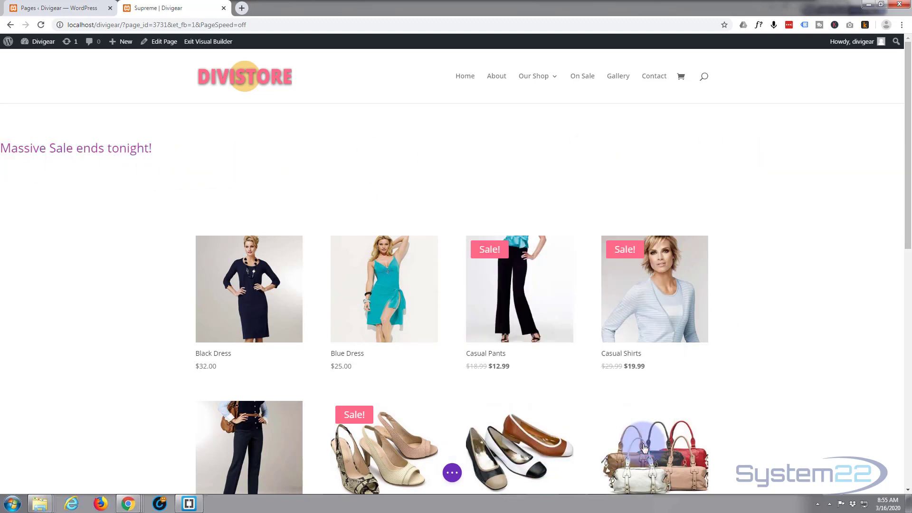
Step: Open the sale headline module's settings and review its animated gradient and link options
{"action": "mouse_move", "coordinate": [194, 149]}
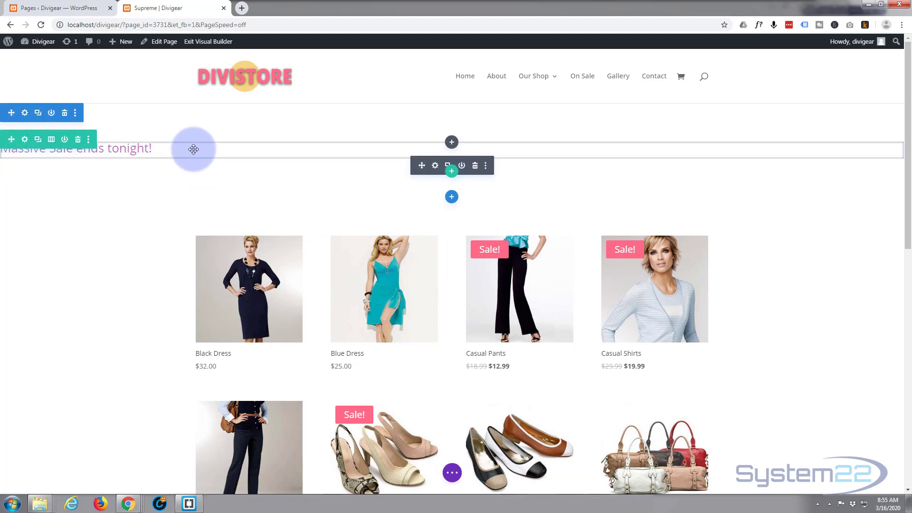
{"action": "left_click", "coordinate": [435, 165]}
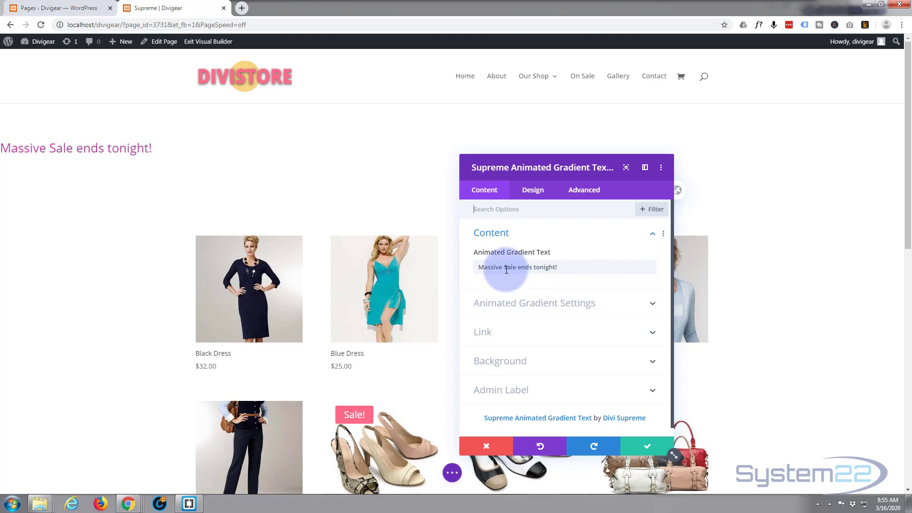
{"action": "left_click", "coordinate": [553, 307]}
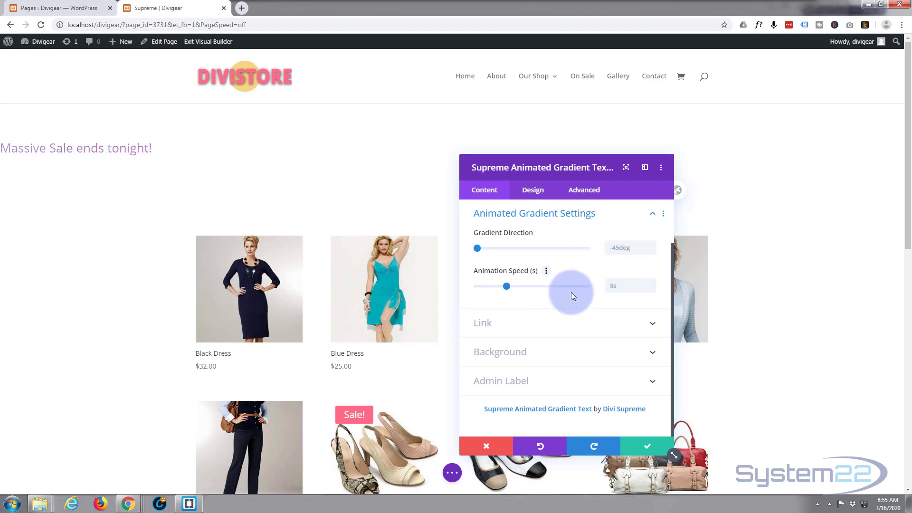
{"action": "left_click", "coordinate": [537, 329]}
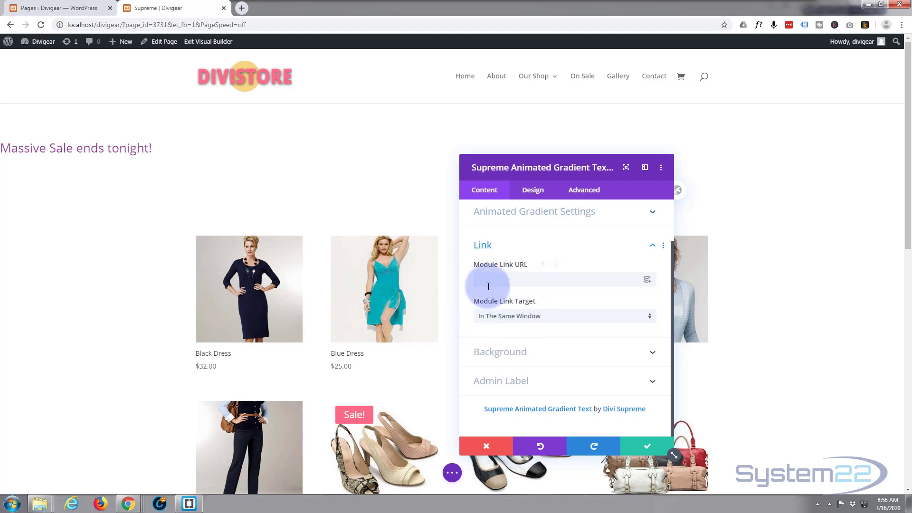
Step: Set the headline's gradient colors to purple for #1, blue for #2 and red for #4
{"action": "left_click", "coordinate": [534, 191]}
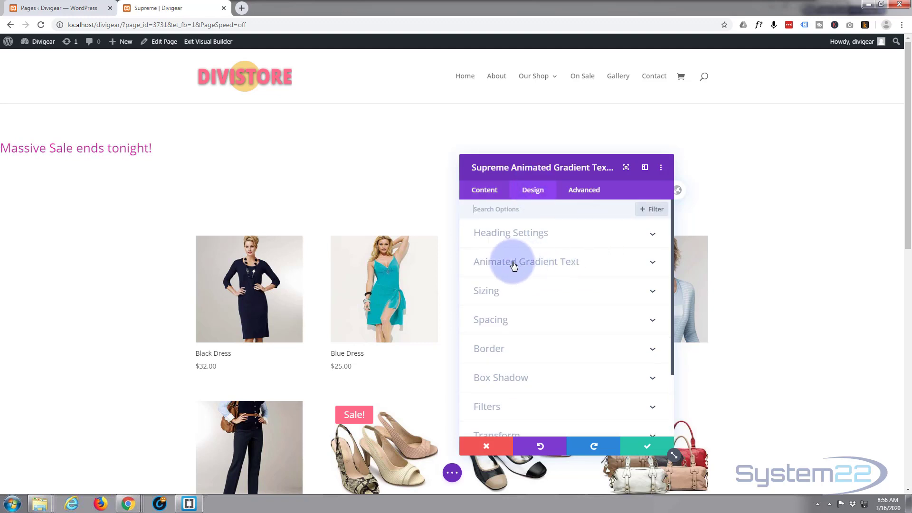
{"action": "left_click", "coordinate": [596, 267]}
{"action": "scroll", "coordinate": [625, 255], "scroll_direction": "down", "scroll_amount": 1}
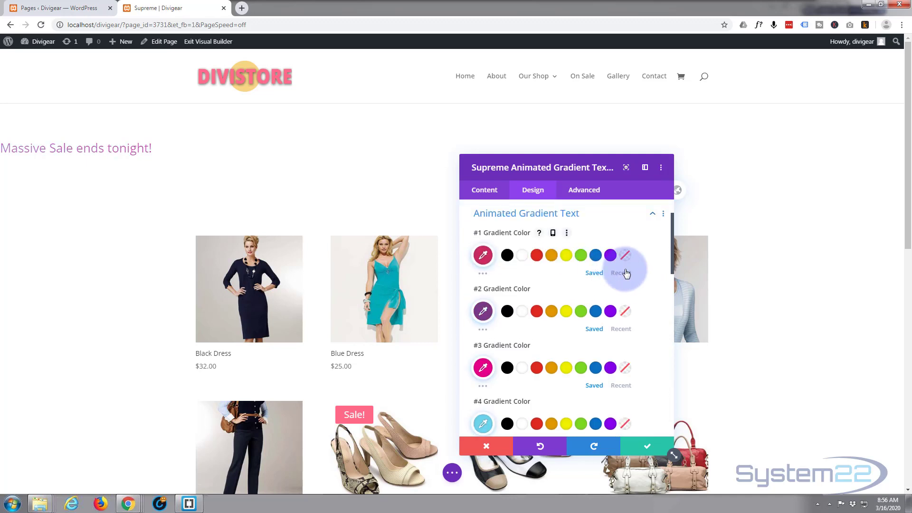
{"action": "scroll", "coordinate": [626, 273], "scroll_direction": "down", "scroll_amount": 1}
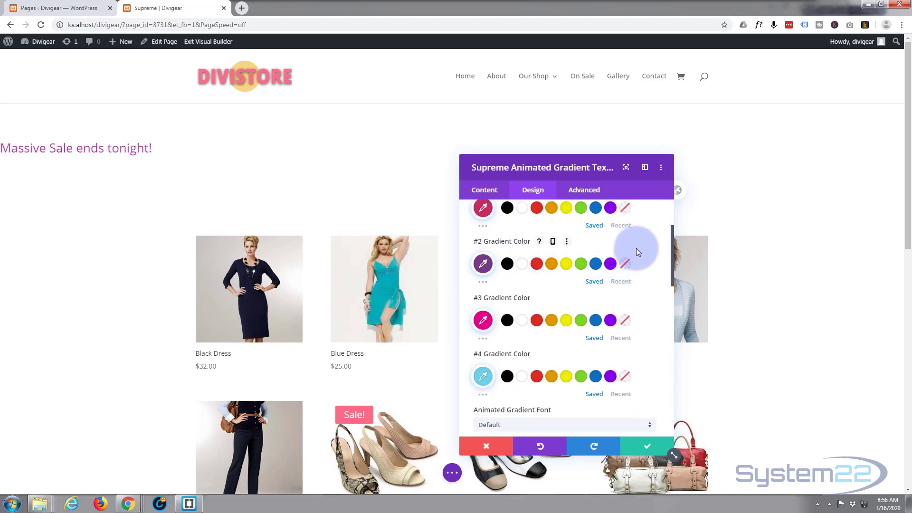
{"action": "scroll", "coordinate": [631, 255], "scroll_direction": "up", "scroll_amount": 1}
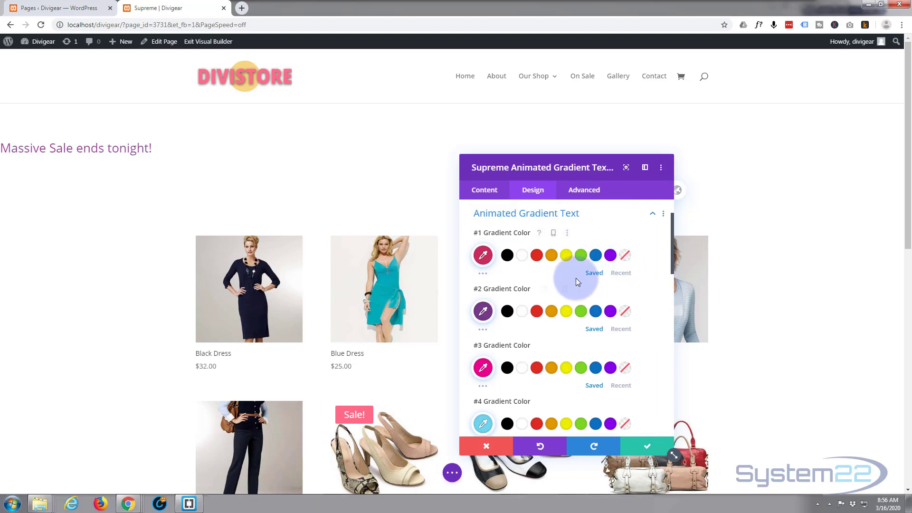
{"action": "left_click", "coordinate": [611, 256]}
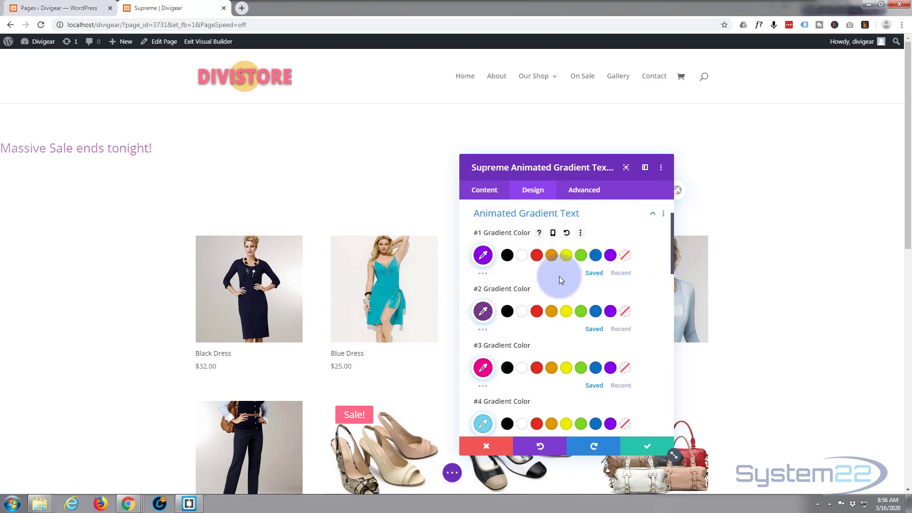
{"action": "left_click", "coordinate": [597, 314]}
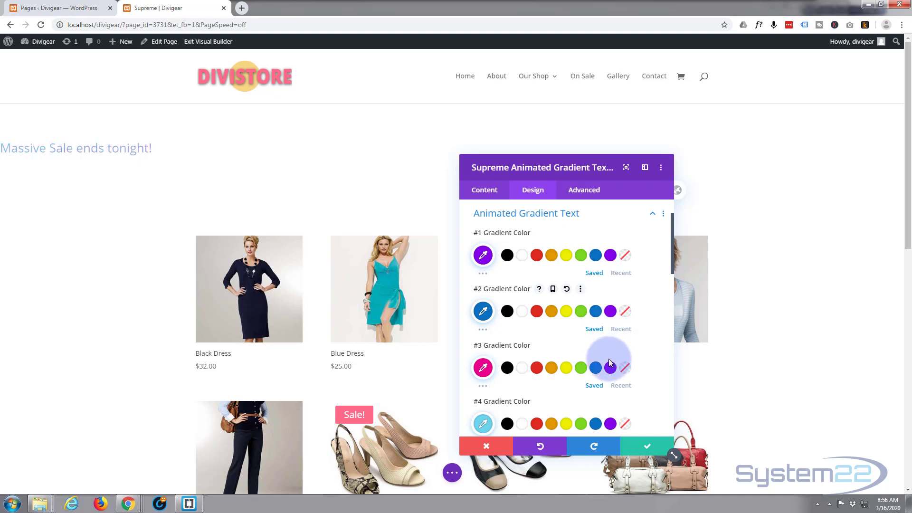
{"action": "scroll", "coordinate": [608, 358], "scroll_direction": "down", "scroll_amount": 1}
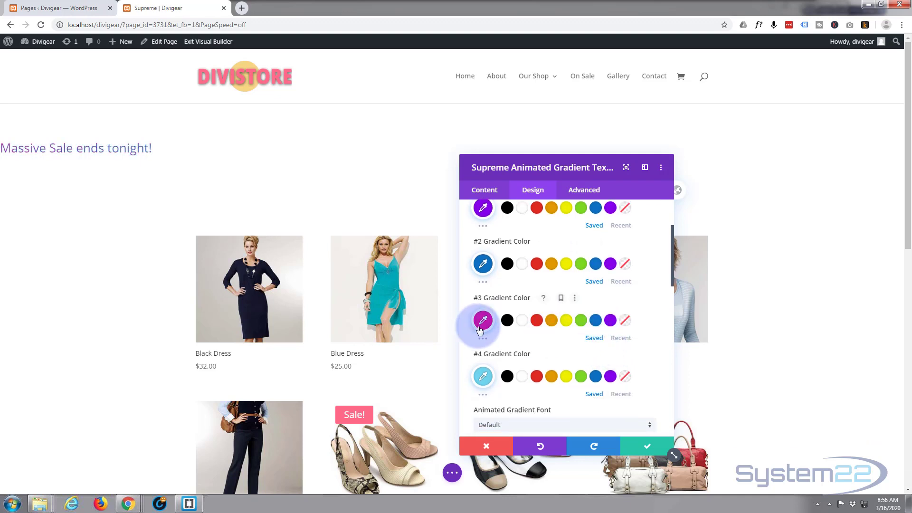
{"action": "scroll", "coordinate": [551, 343], "scroll_direction": "down", "scroll_amount": 1}
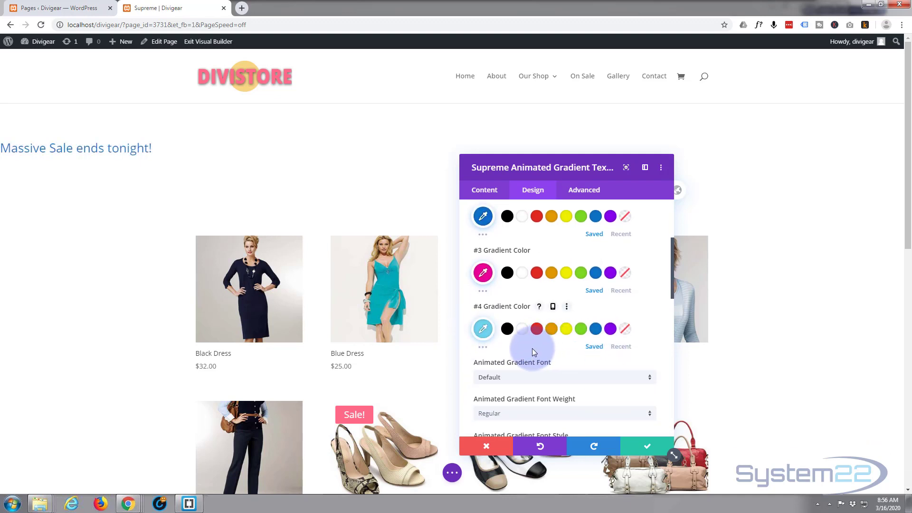
{"action": "left_click", "coordinate": [536, 334]}
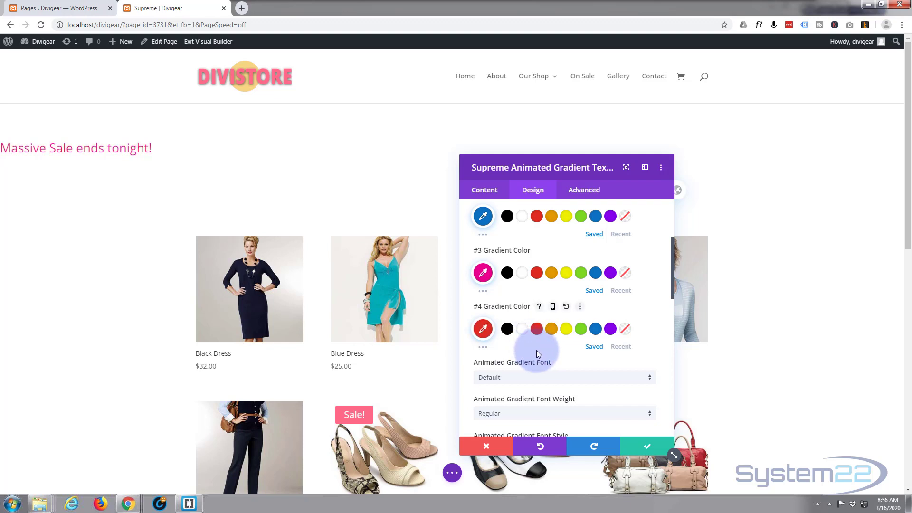
{"action": "scroll", "coordinate": [564, 348], "scroll_direction": "up", "scroll_amount": 1}
{"action": "scroll", "coordinate": [566, 350], "scroll_direction": "up", "scroll_amount": 1}
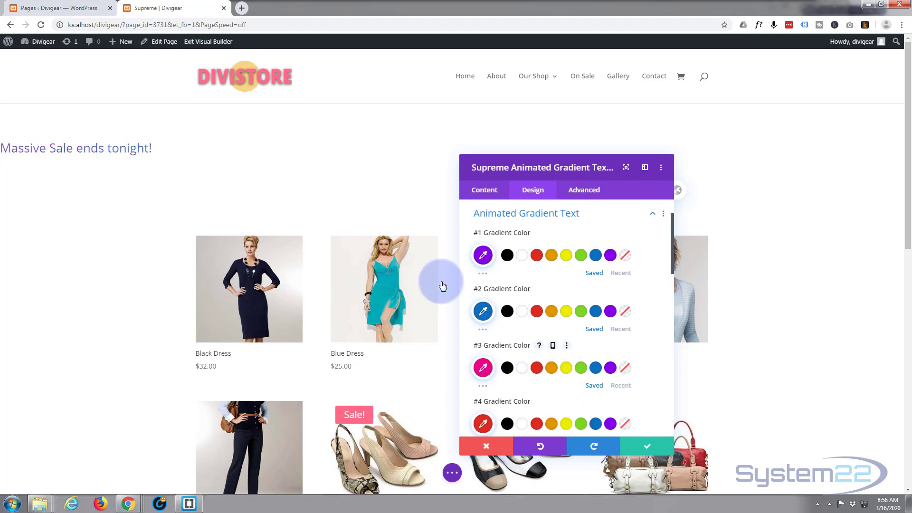
Step: Browse the fonts available for the animated gradient text and close the list without choosing one
{"action": "scroll", "coordinate": [527, 298], "scroll_direction": "down", "scroll_amount": 3}
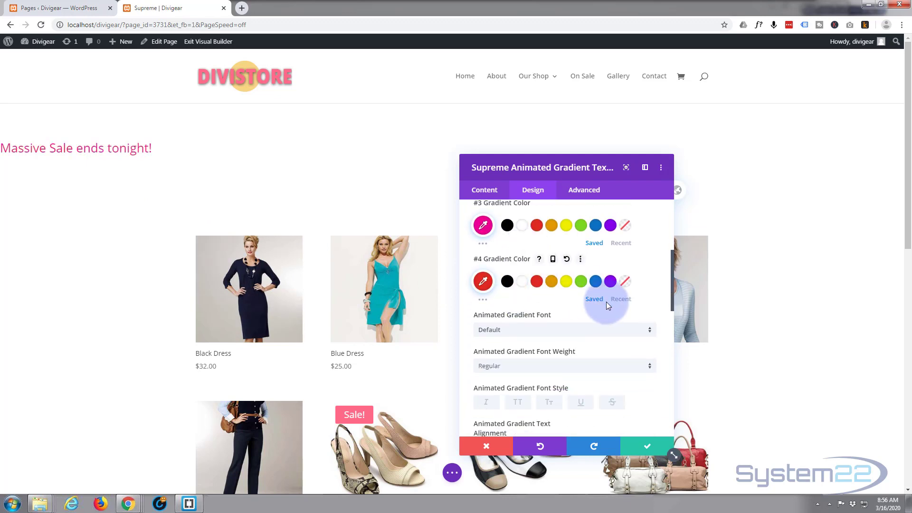
{"action": "scroll", "coordinate": [606, 301], "scroll_direction": "down", "scroll_amount": 1}
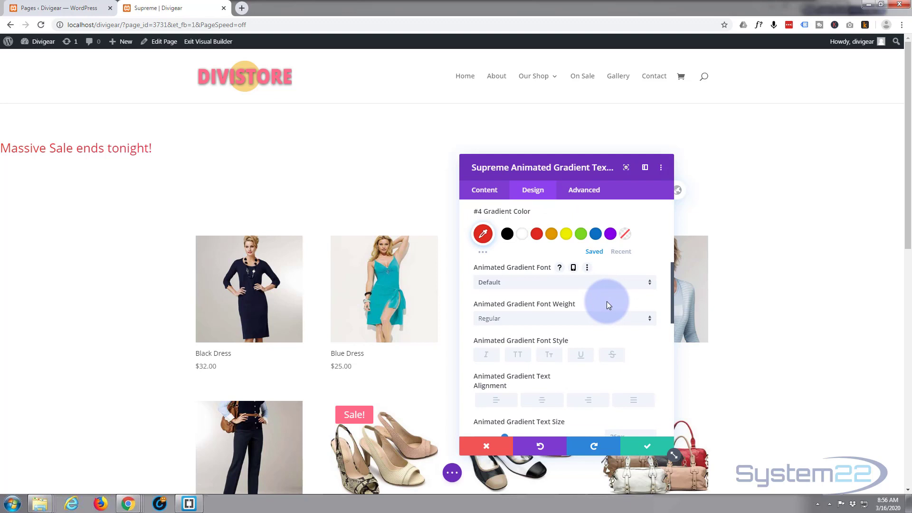
{"action": "left_click", "coordinate": [564, 287]}
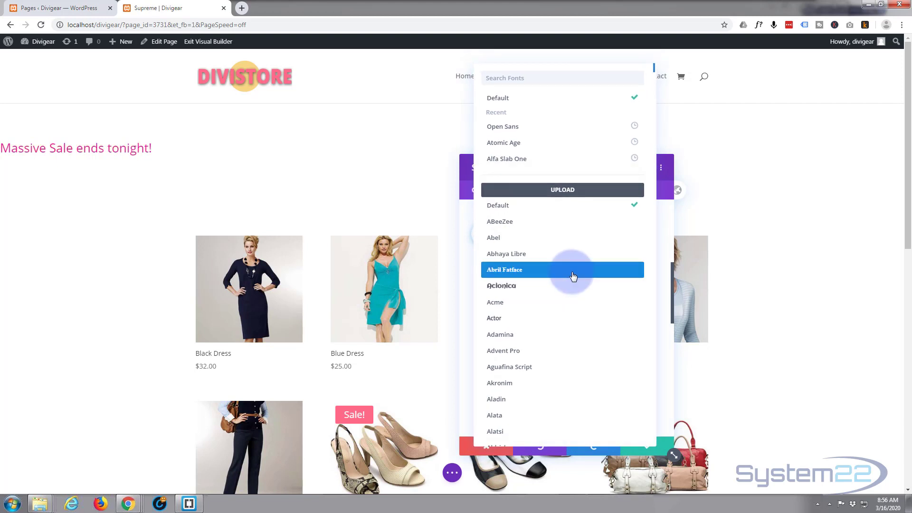
{"action": "scroll", "coordinate": [572, 275], "scroll_direction": "down", "scroll_amount": 5}
{"action": "scroll", "coordinate": [574, 277], "scroll_direction": "down", "scroll_amount": 12}
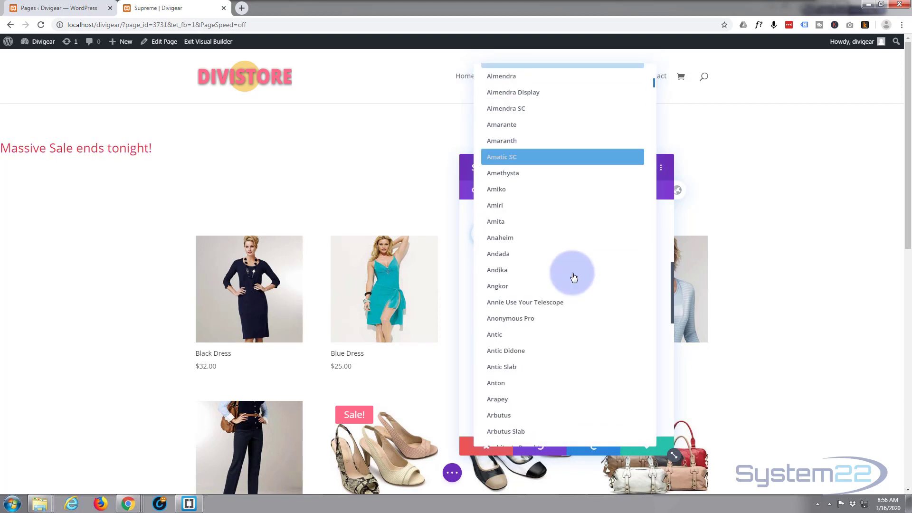
{"action": "scroll", "coordinate": [574, 279], "scroll_direction": "up", "scroll_amount": 13}
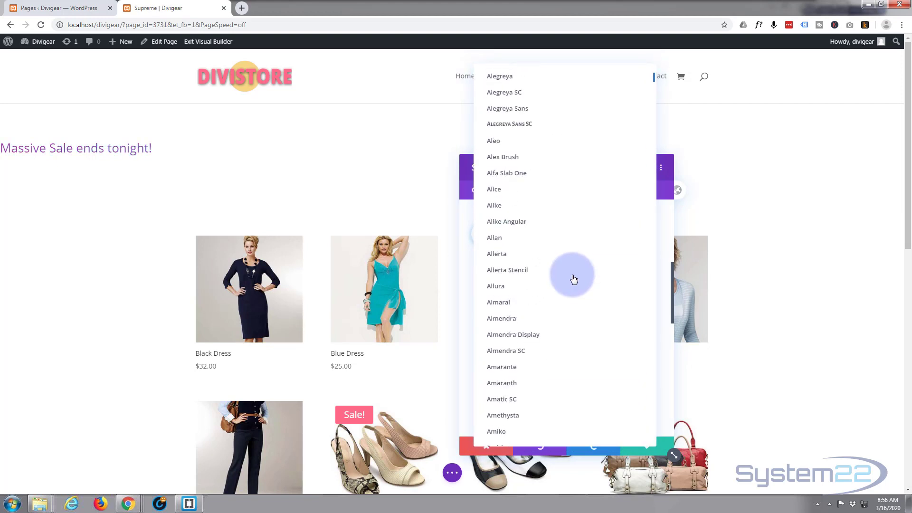
{"action": "scroll", "coordinate": [602, 217], "scroll_direction": "up", "scroll_amount": 4}
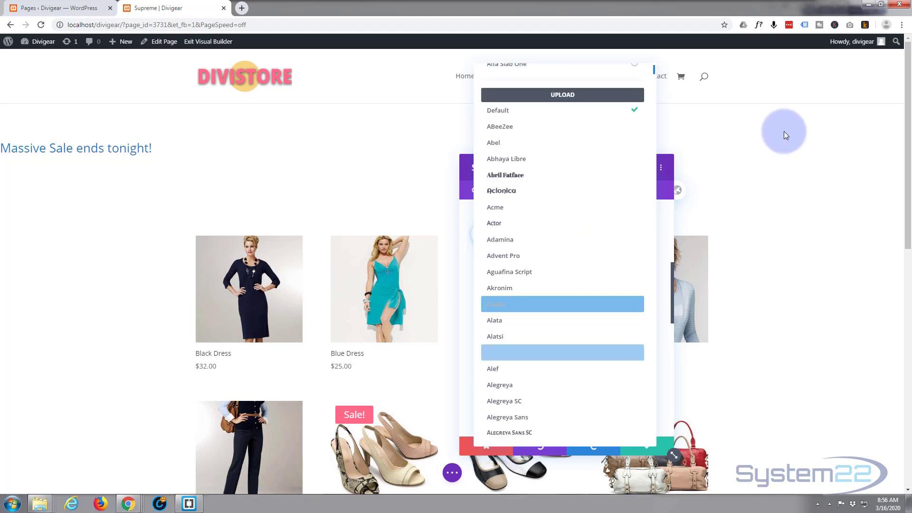
{"action": "left_click", "coordinate": [668, 187]}
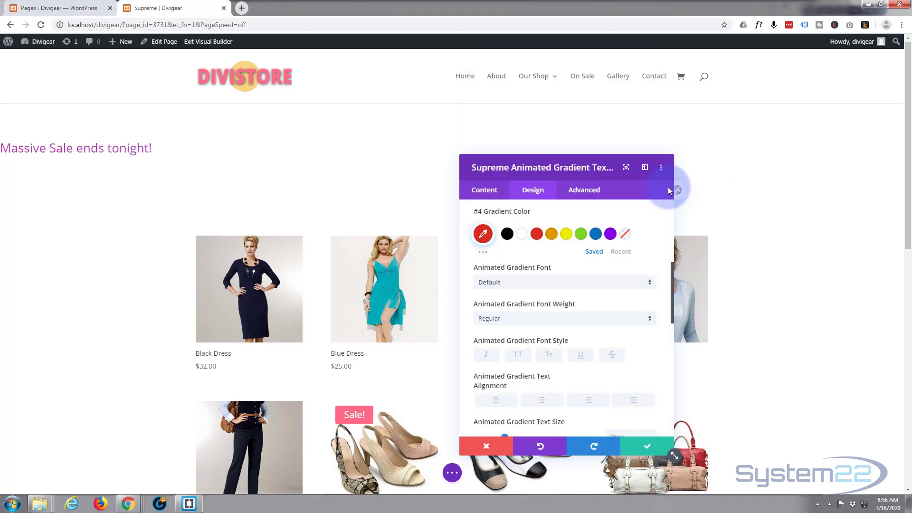
Step: Style the animated gradient text as Ultra Bold, all uppercase and center-aligned
{"action": "left_click", "coordinate": [544, 322]}
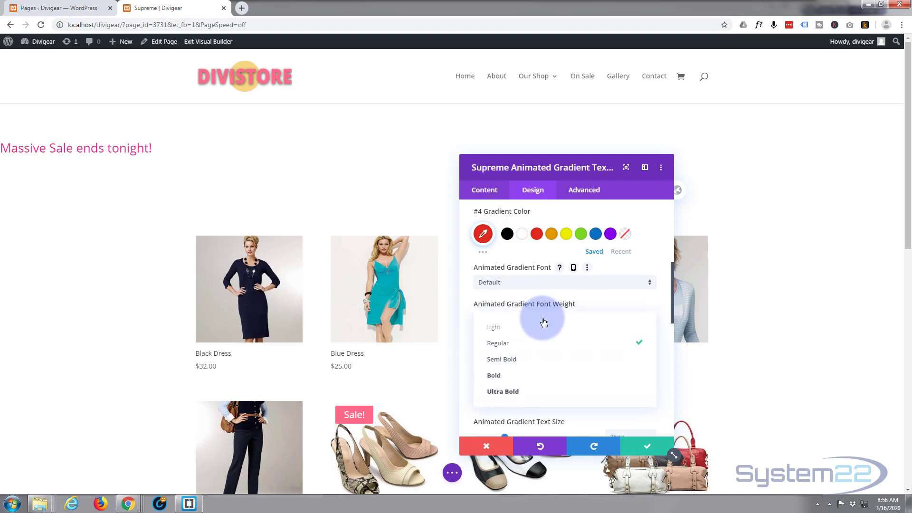
{"action": "left_click", "coordinate": [517, 397]}
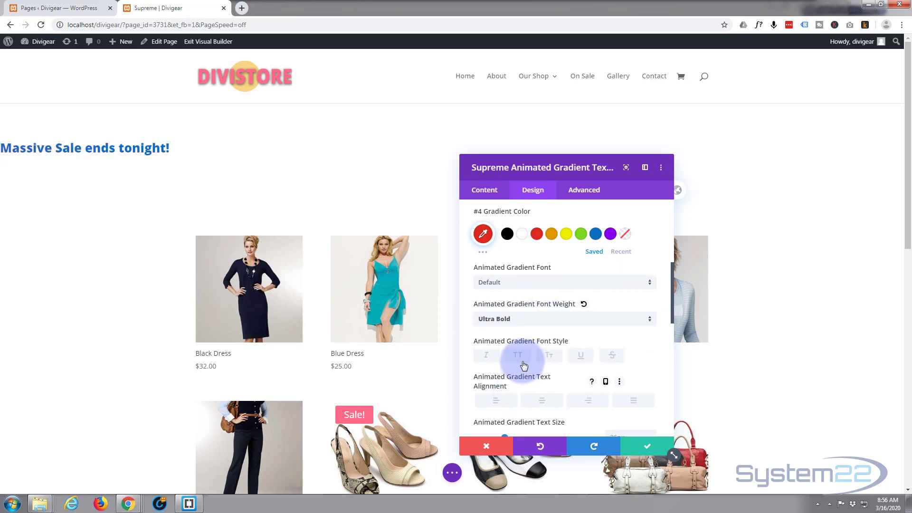
{"action": "left_click", "coordinate": [519, 358]}
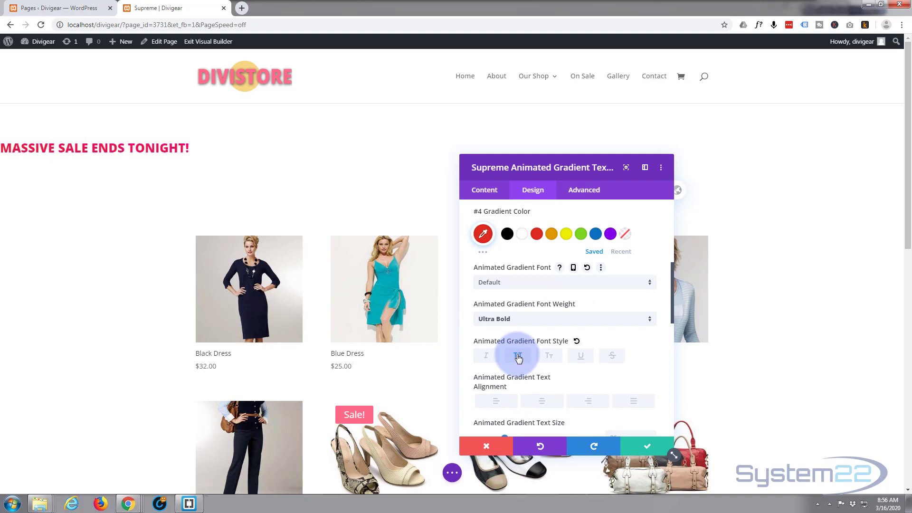
{"action": "scroll", "coordinate": [559, 333], "scroll_direction": "down", "scroll_amount": 1}
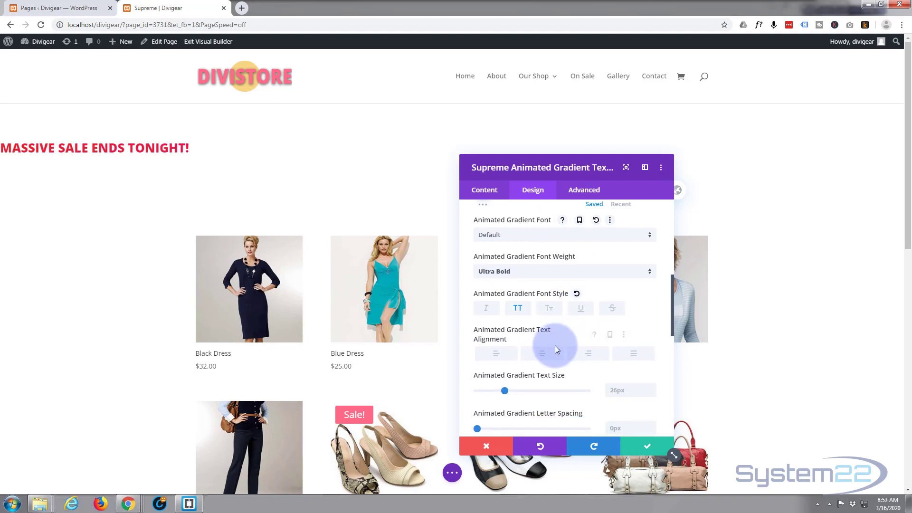
{"action": "left_click", "coordinate": [547, 357]}
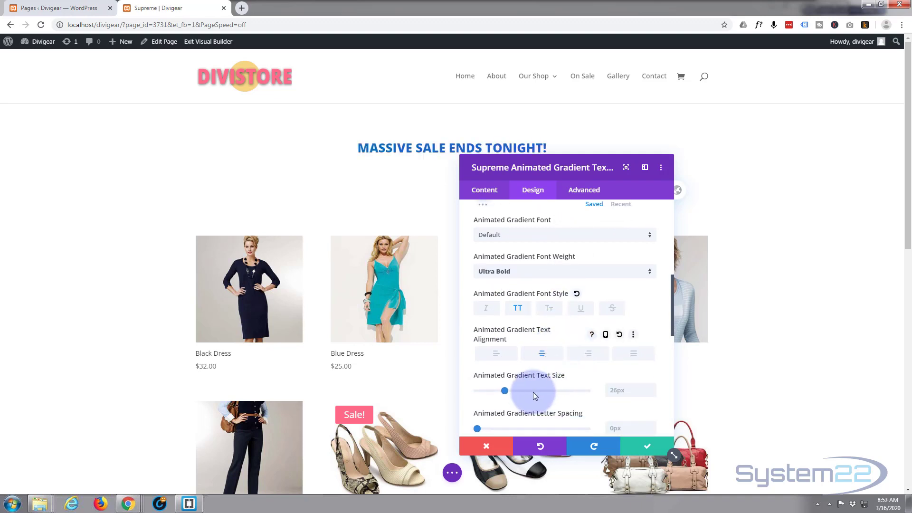
Step: Enlarge the animated gradient text, setting its text size to 140px
{"action": "left_click", "coordinate": [505, 391]}
{"action": "left_click_drag", "start_coordinate": [504, 392], "coordinate": [595, 398]}
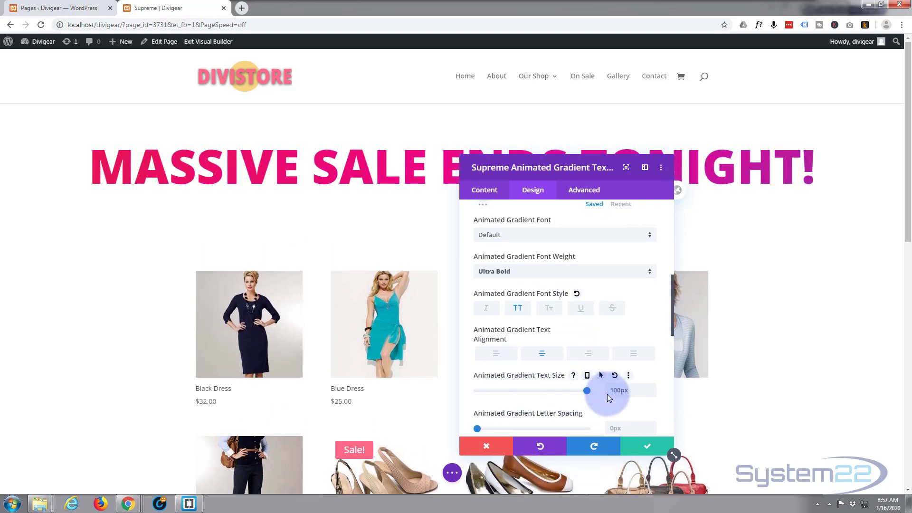
{"action": "scroll", "coordinate": [617, 341], "scroll_direction": "down", "scroll_amount": 2}
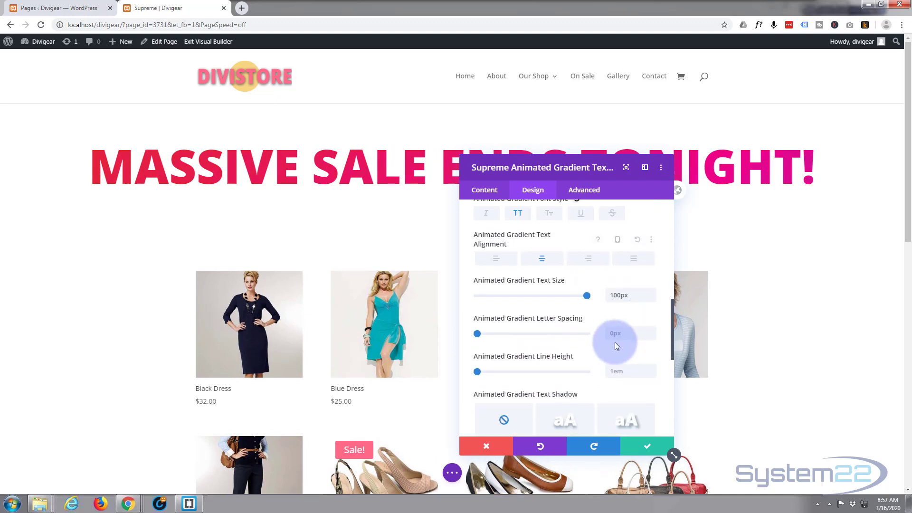
{"action": "left_click", "coordinate": [611, 296]}
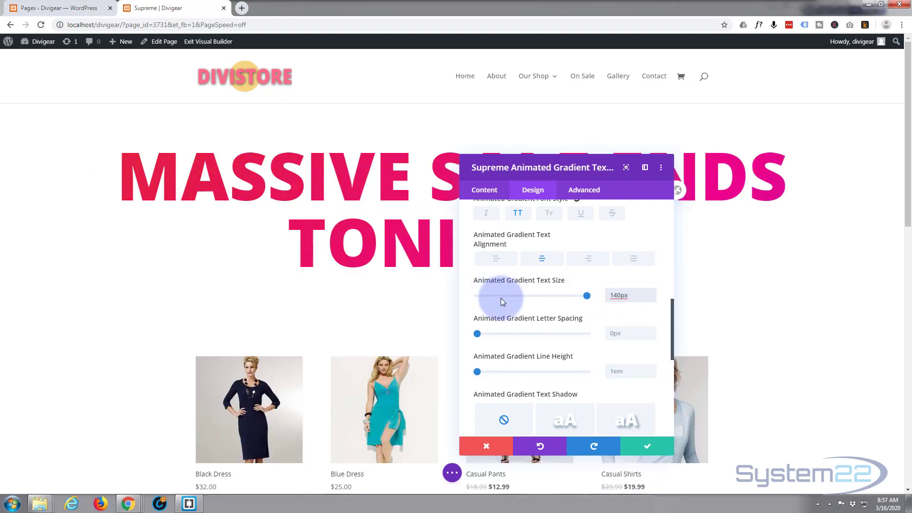
Step: Tighten the animated gradient text's letter spacing to -6px
{"action": "scroll", "coordinate": [509, 319], "scroll_direction": "down", "scroll_amount": 1}
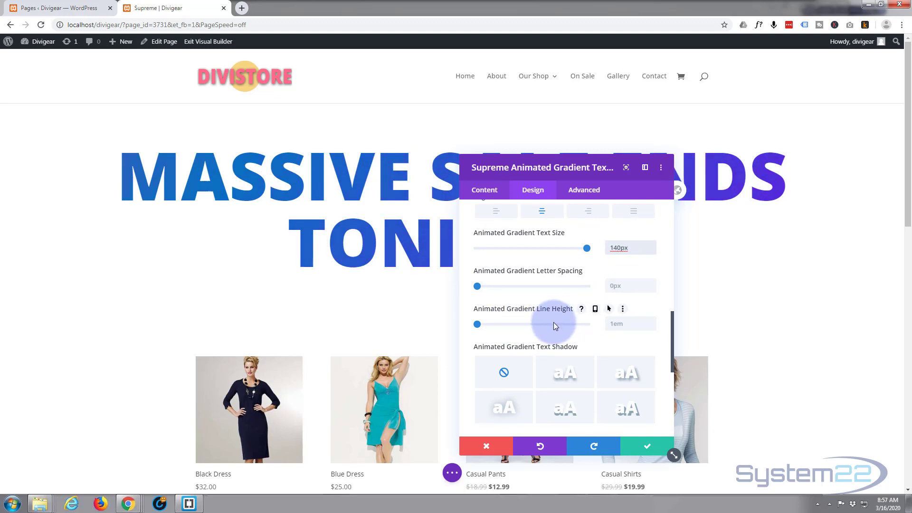
{"action": "left_click", "coordinate": [652, 289]}
{"action": "left_click", "coordinate": [651, 289]}
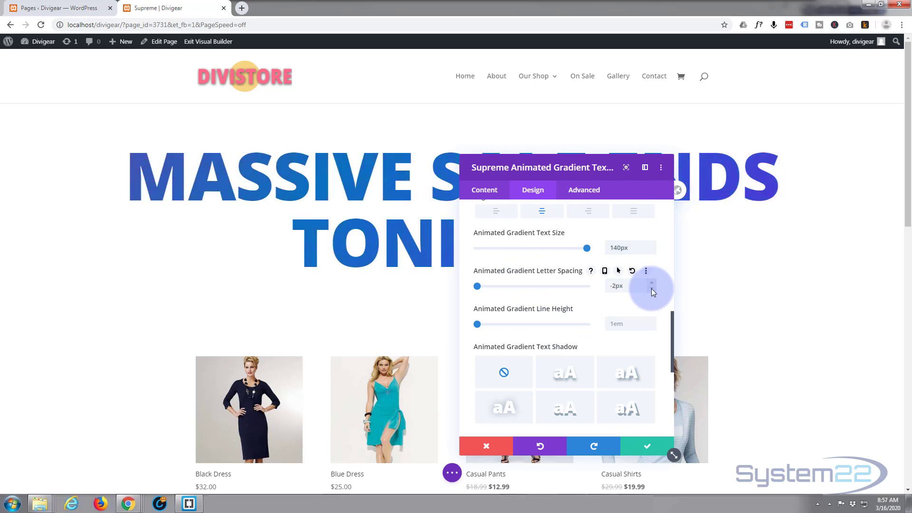
{"action": "left_click", "coordinate": [652, 289]}
{"action": "left_click", "coordinate": [651, 289]}
{"action": "left_click", "coordinate": [651, 288]}
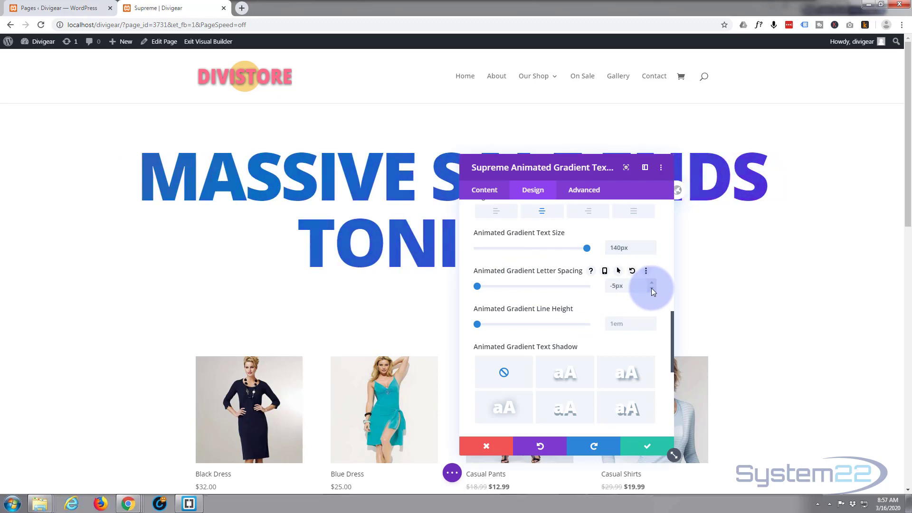
{"action": "left_click", "coordinate": [651, 289]}
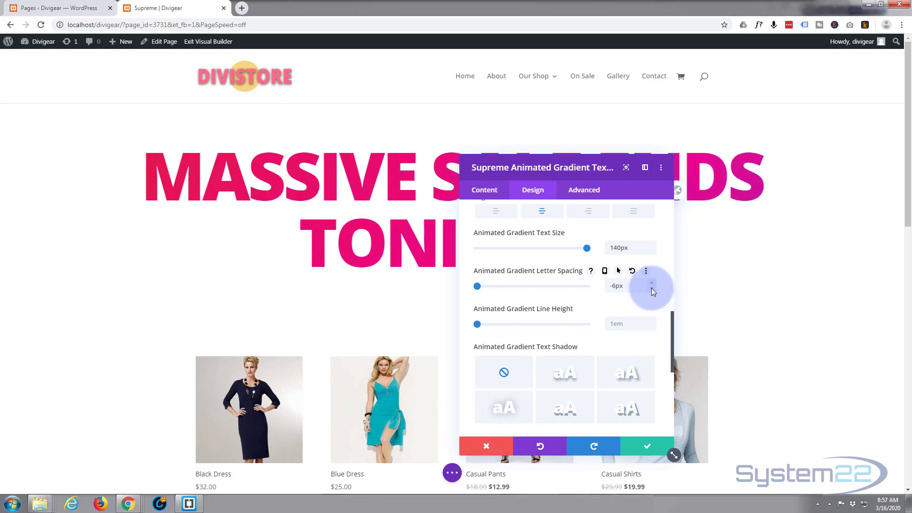
{"action": "left_click", "coordinate": [651, 288]}
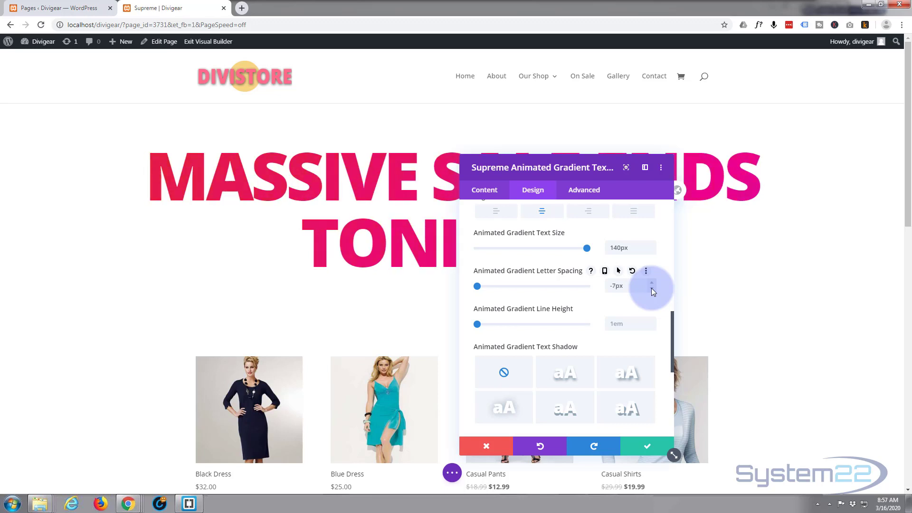
{"action": "left_click", "coordinate": [652, 283]}
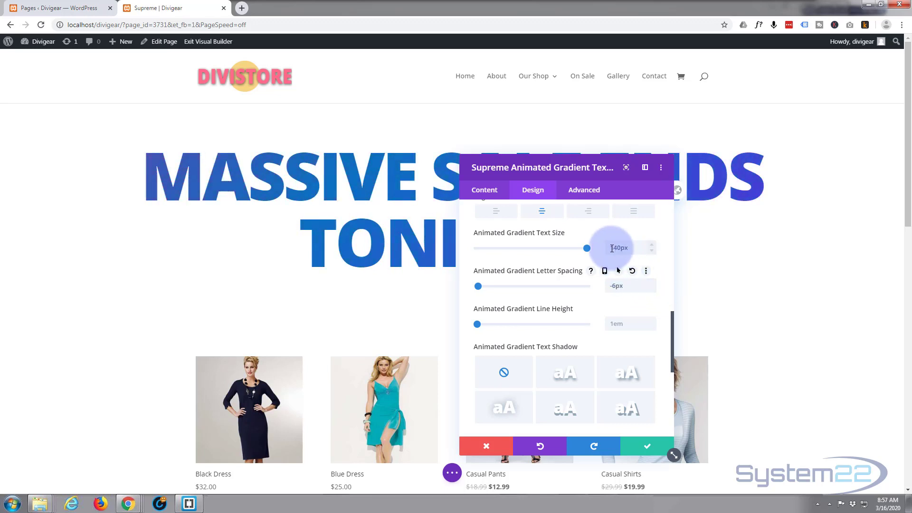
Step: Reduce the animated gradient text size to 132px to fit the banner on one line
{"action": "left_click", "coordinate": [615, 248]}
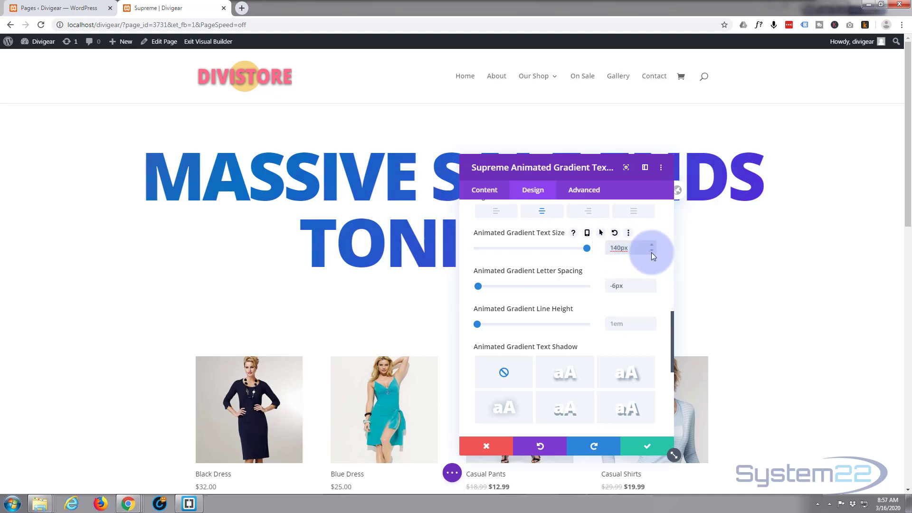
{"action": "left_click", "coordinate": [651, 251]}
{"action": "left_click", "coordinate": [652, 252]}
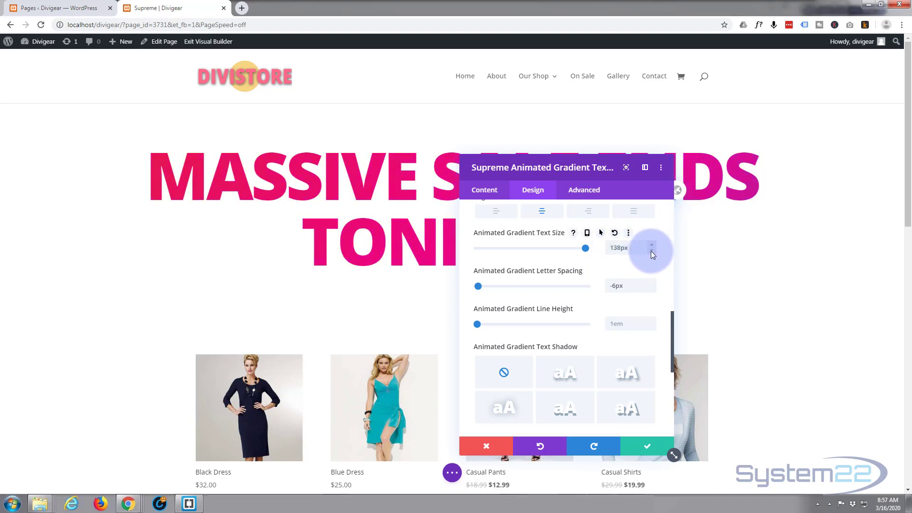
{"action": "left_click", "coordinate": [651, 251]}
{"action": "left_click", "coordinate": [651, 252]}
{"action": "left_click", "coordinate": [651, 252]}
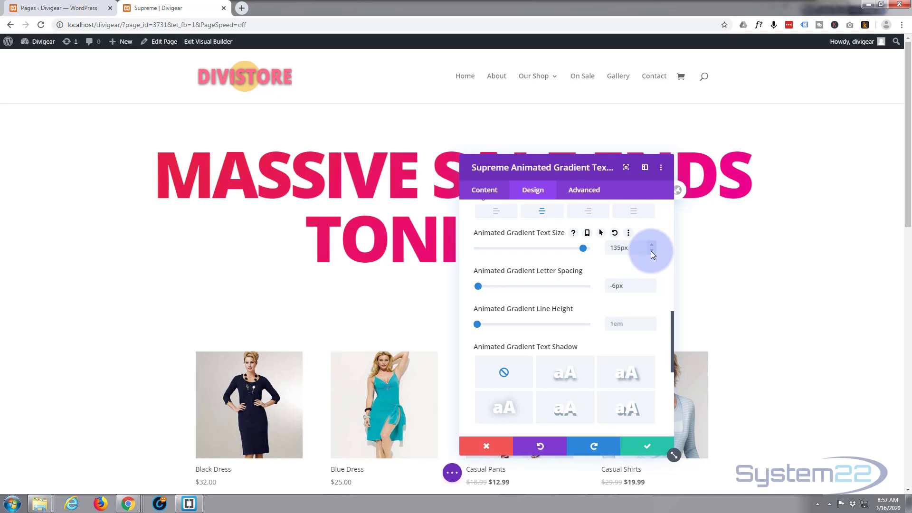
{"action": "left_click", "coordinate": [651, 252]}
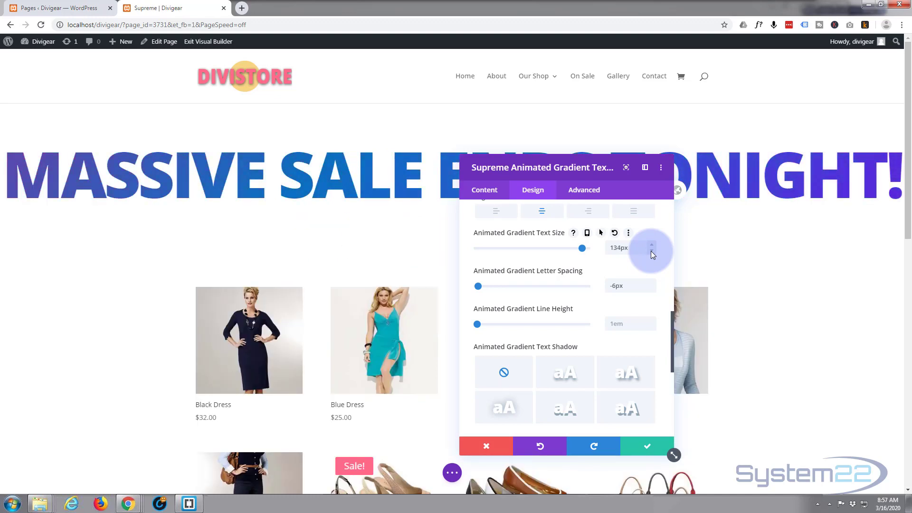
{"action": "left_click", "coordinate": [652, 251]}
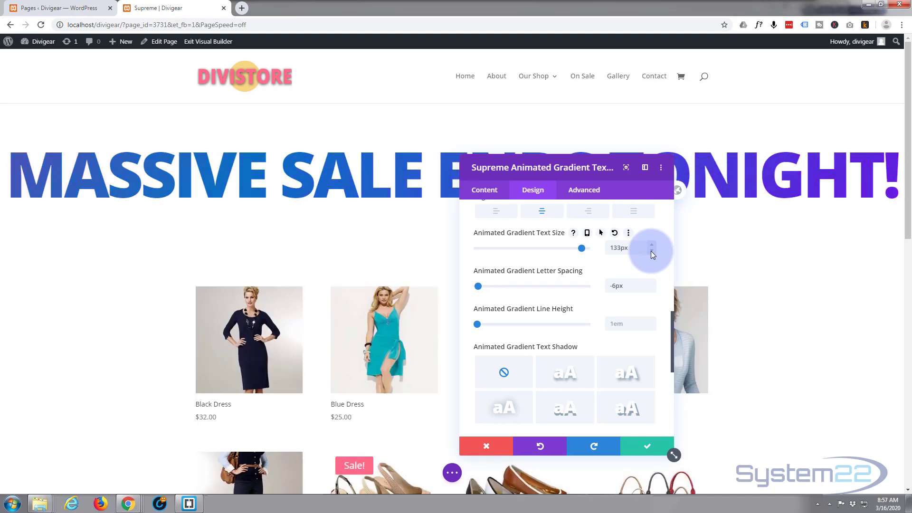
{"action": "left_click", "coordinate": [651, 252]}
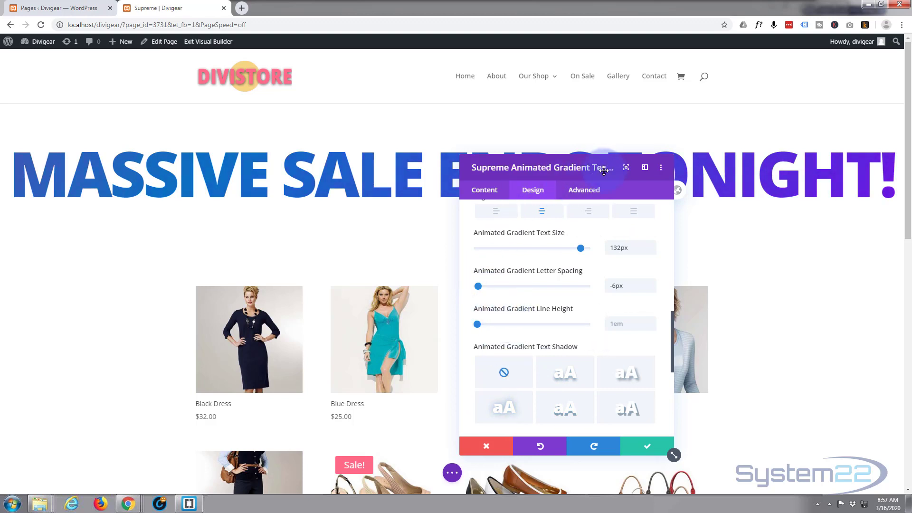
Step: Apply the first text shadow preset to the animated gradient text and save the module
{"action": "left_click_drag", "start_coordinate": [605, 168], "coordinate": [435, 224]}
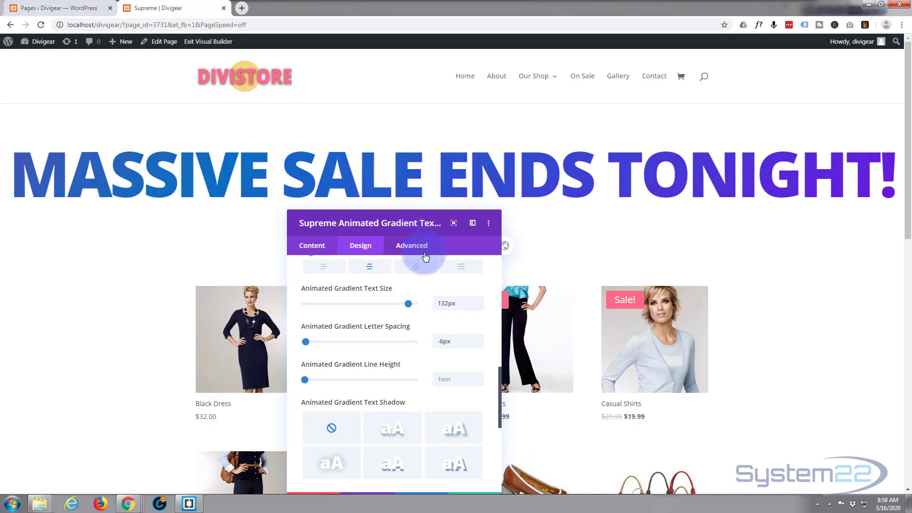
{"action": "left_click", "coordinate": [399, 435]}
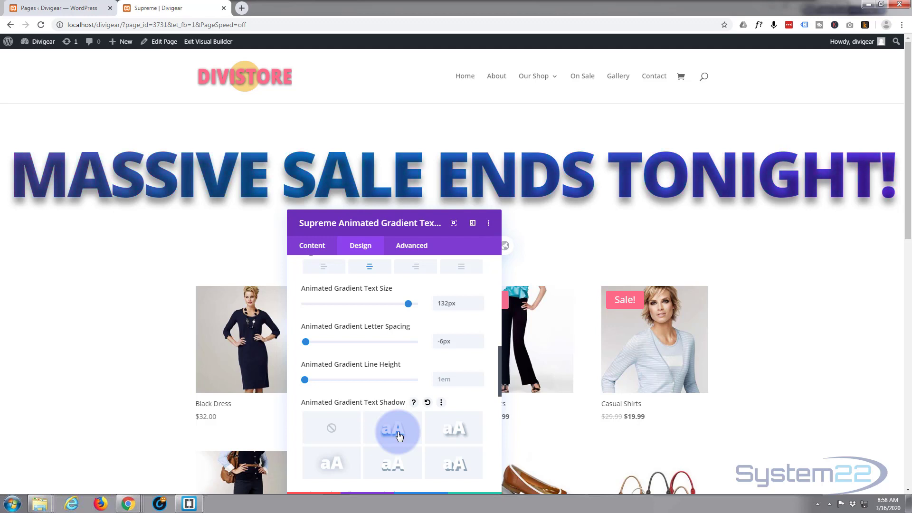
{"action": "left_click_drag", "start_coordinate": [431, 228], "coordinate": [455, 151]}
{"action": "left_click", "coordinate": [499, 427]}
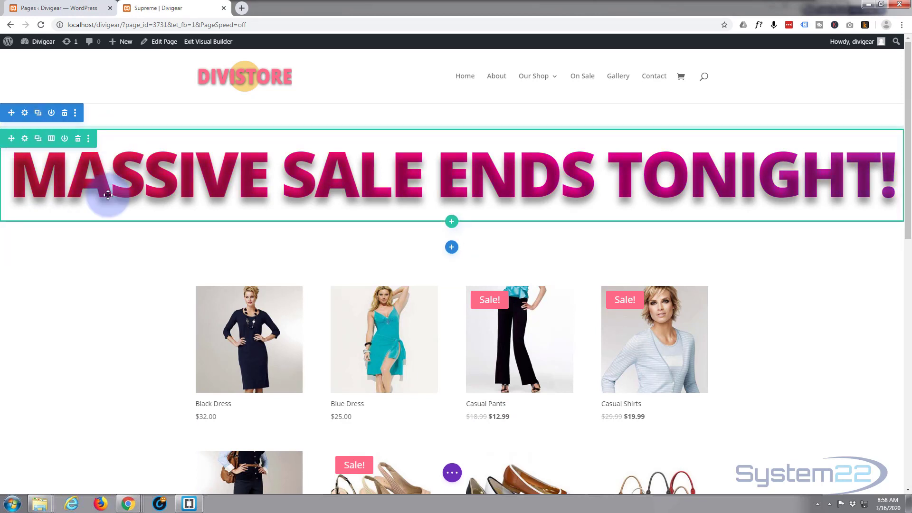
Step: Inspect the pink bottom footer bar's styles, copy its background color value and close the inspector
{"action": "scroll", "coordinate": [87, 246], "scroll_direction": "down", "scroll_amount": 6}
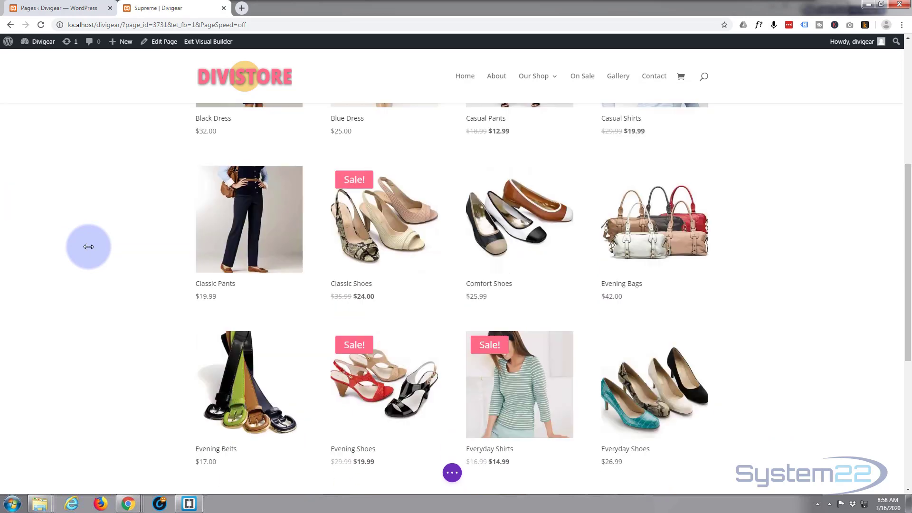
{"action": "scroll", "coordinate": [88, 247], "scroll_direction": "down", "scroll_amount": 6}
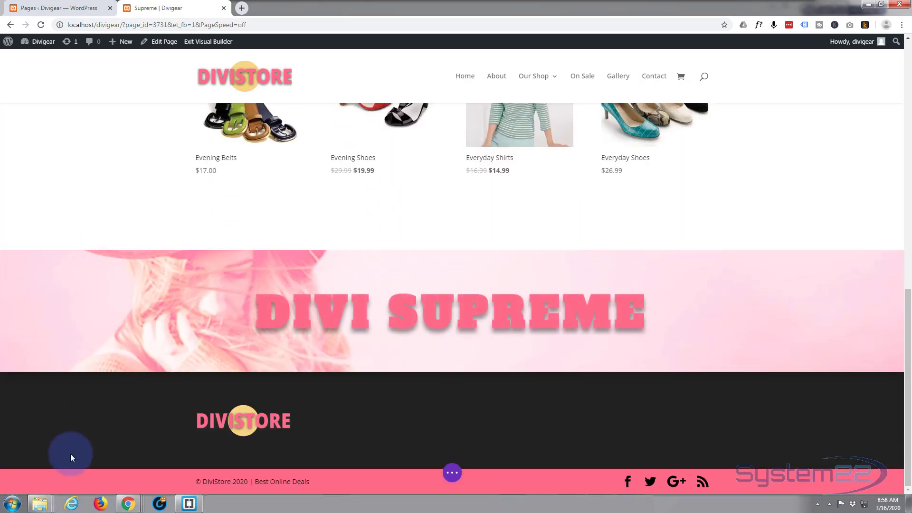
{"action": "right_click", "coordinate": [64, 477]}
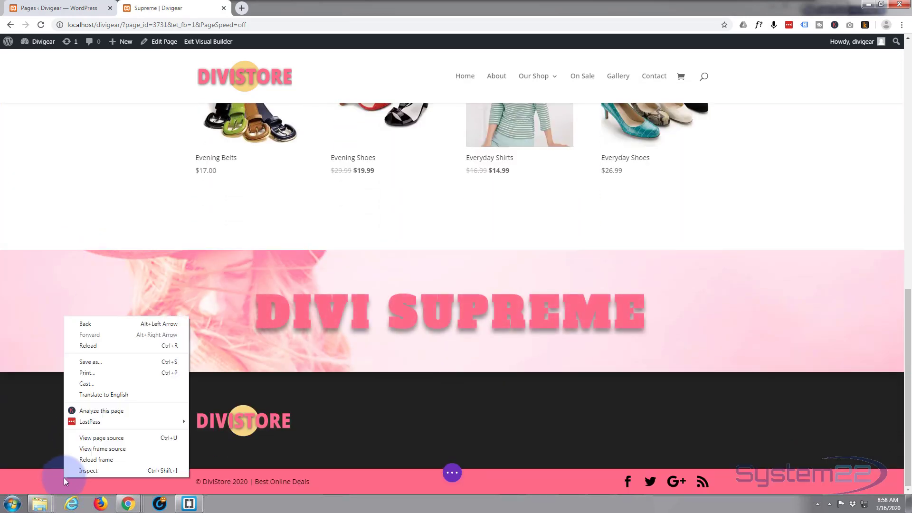
{"action": "left_click", "coordinate": [97, 471]}
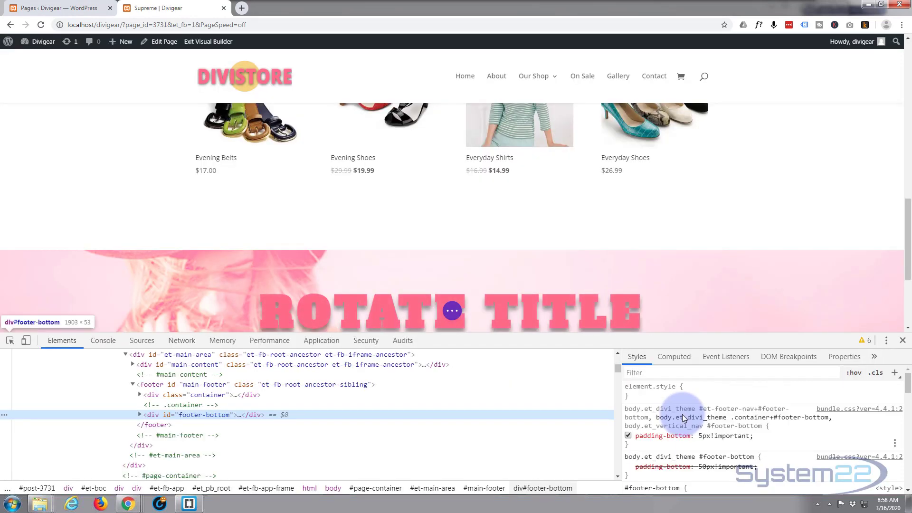
{"action": "scroll", "coordinate": [682, 417], "scroll_direction": "down", "scroll_amount": 4}
{"action": "left_click", "coordinate": [728, 403]}
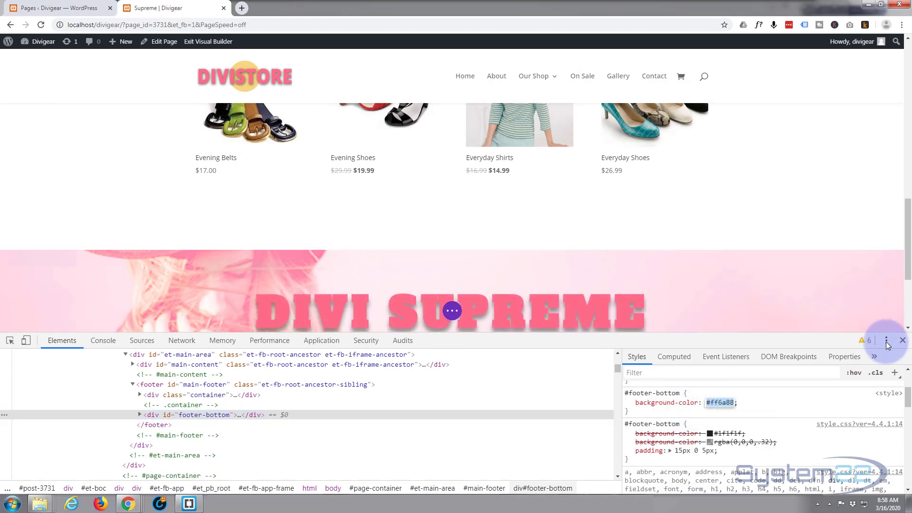
{"action": "left_click", "coordinate": [903, 340]}
Step: Set the background color of the sale banner's section to #ff6a88
{"action": "scroll", "coordinate": [425, 180], "scroll_direction": "up", "scroll_amount": 3}
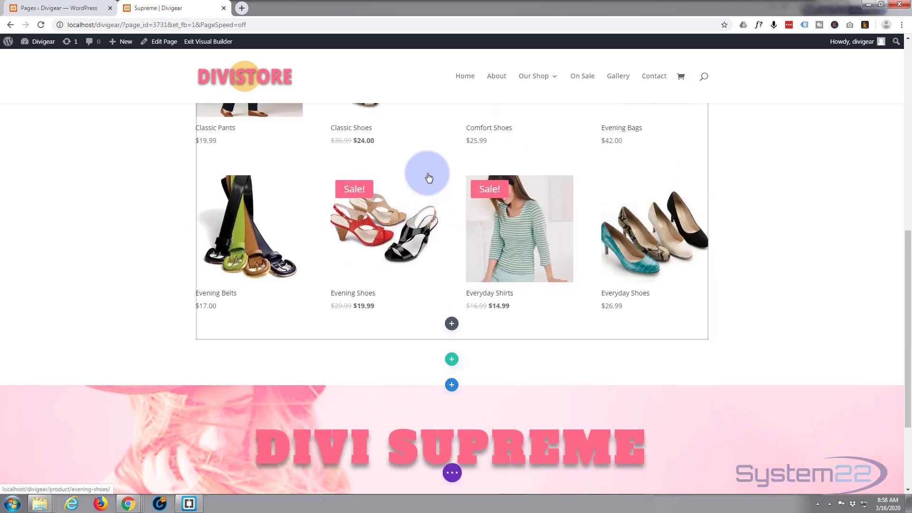
{"action": "scroll", "coordinate": [428, 178], "scroll_direction": "up", "scroll_amount": 9}
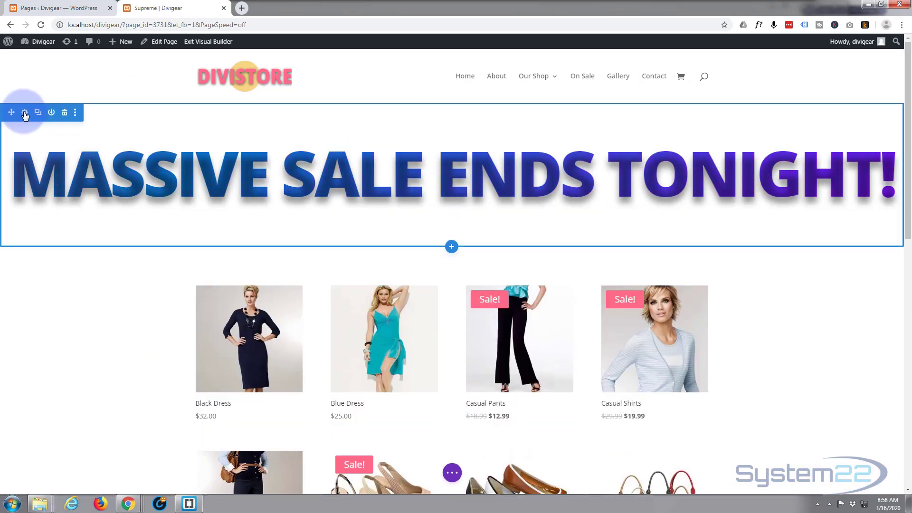
{"action": "left_click", "coordinate": [24, 114]}
{"action": "left_click", "coordinate": [393, 245]}
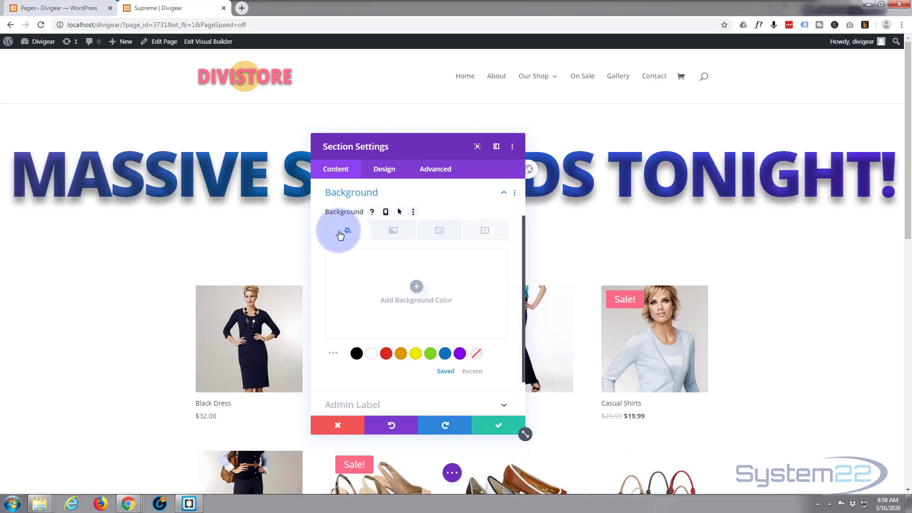
{"action": "left_click", "coordinate": [403, 295]}
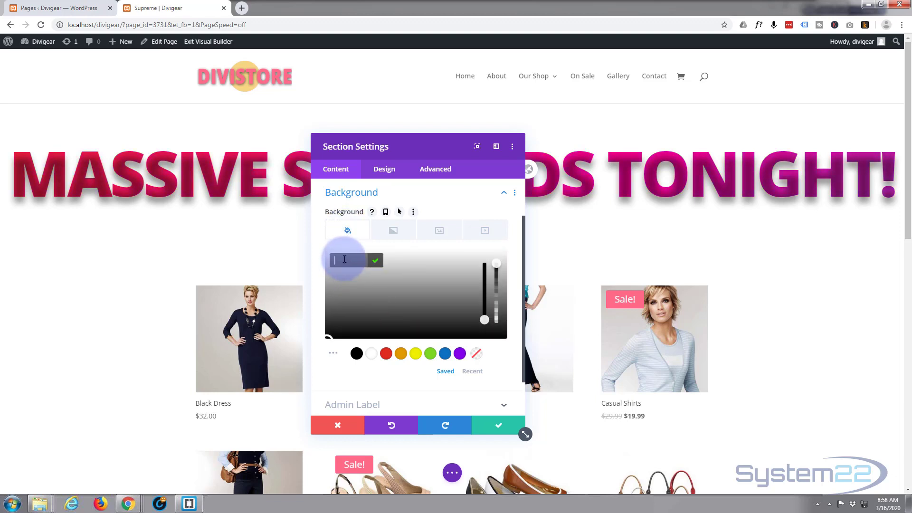
{"action": "type", "text": "#ff6a88"}
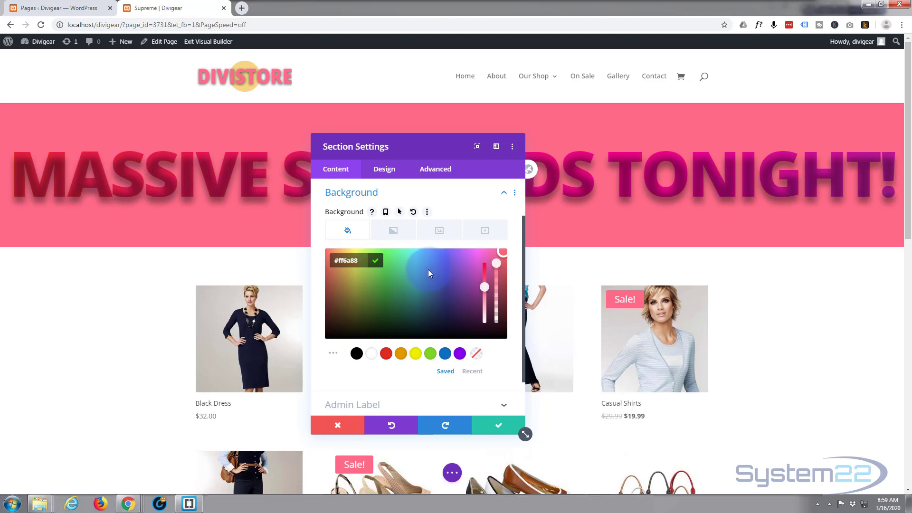
Step: Add the media library photo of the man in front of a building as the section's background image
{"action": "left_click", "coordinate": [440, 233]}
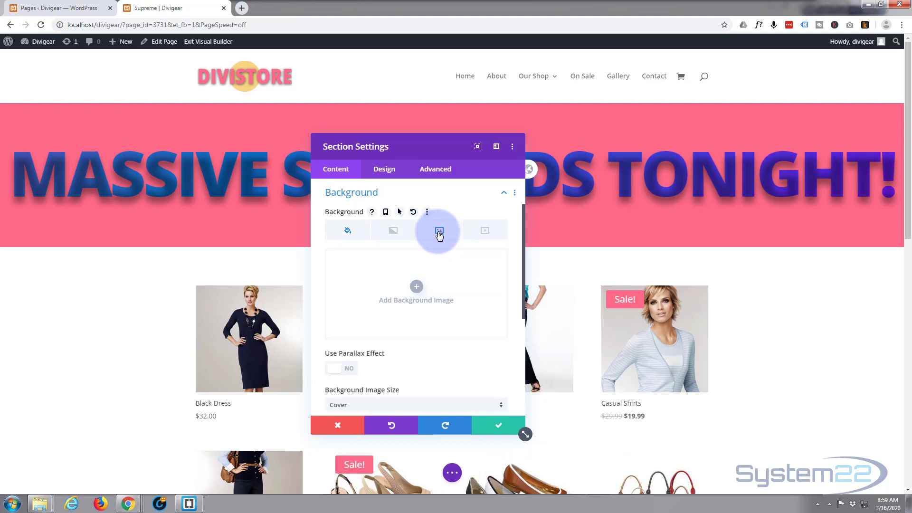
{"action": "left_click", "coordinate": [416, 288]}
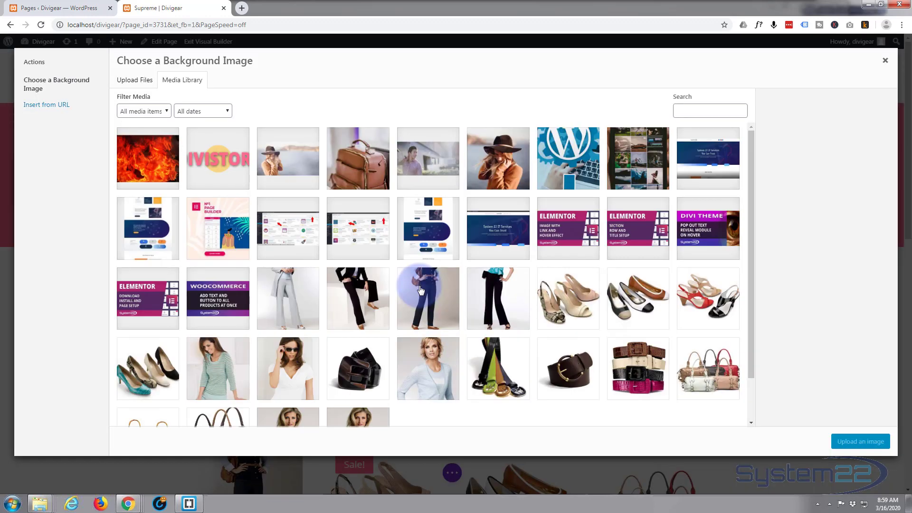
{"action": "left_click", "coordinate": [418, 168]}
{"action": "left_click", "coordinate": [861, 443]}
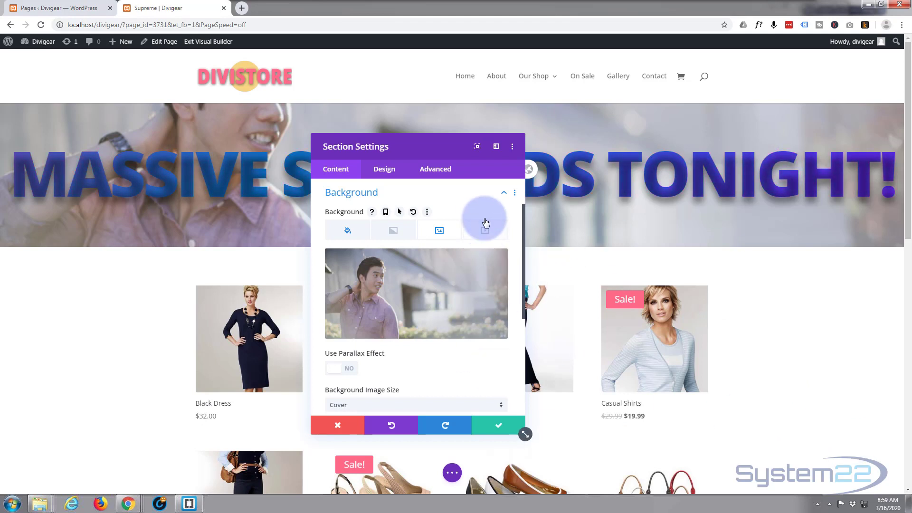
Step: Try the parallax effect on the section's background image and turn it off again
{"action": "scroll", "coordinate": [477, 206], "scroll_direction": "down", "scroll_amount": 1}
{"action": "scroll", "coordinate": [477, 206], "scroll_direction": "down", "scroll_amount": 2}
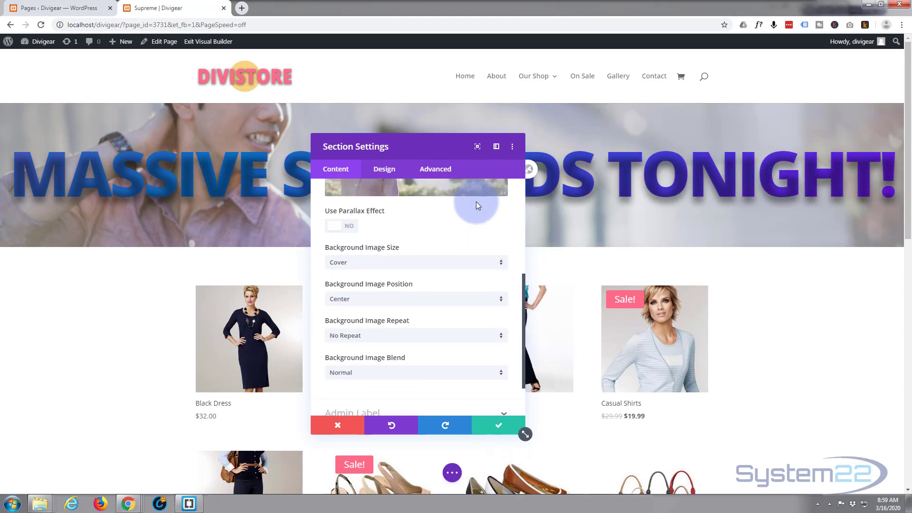
{"action": "scroll", "coordinate": [477, 206], "scroll_direction": "down", "scroll_amount": 1}
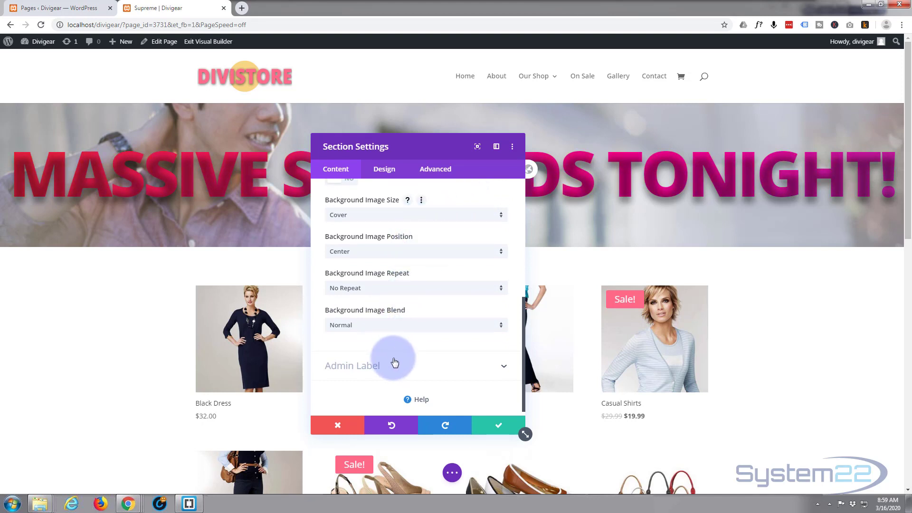
{"action": "scroll", "coordinate": [396, 350], "scroll_direction": "up", "scroll_amount": 2}
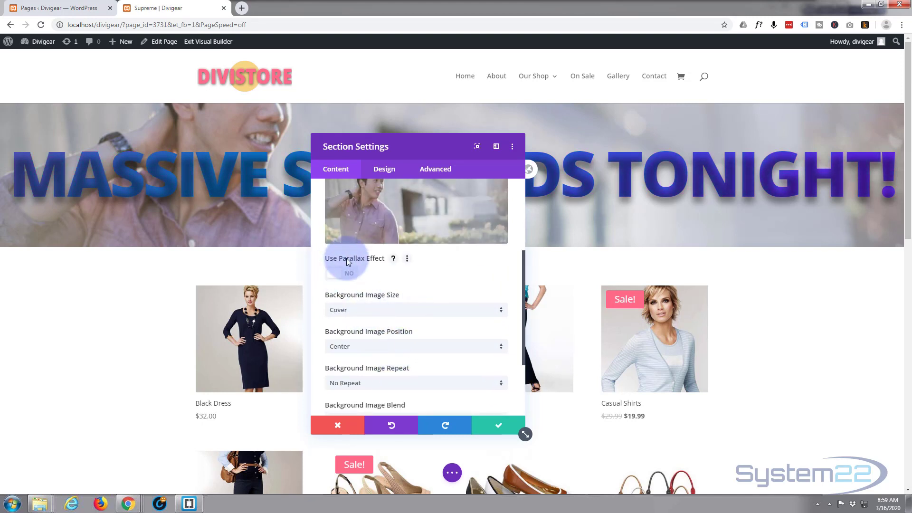
{"action": "left_click", "coordinate": [341, 273]}
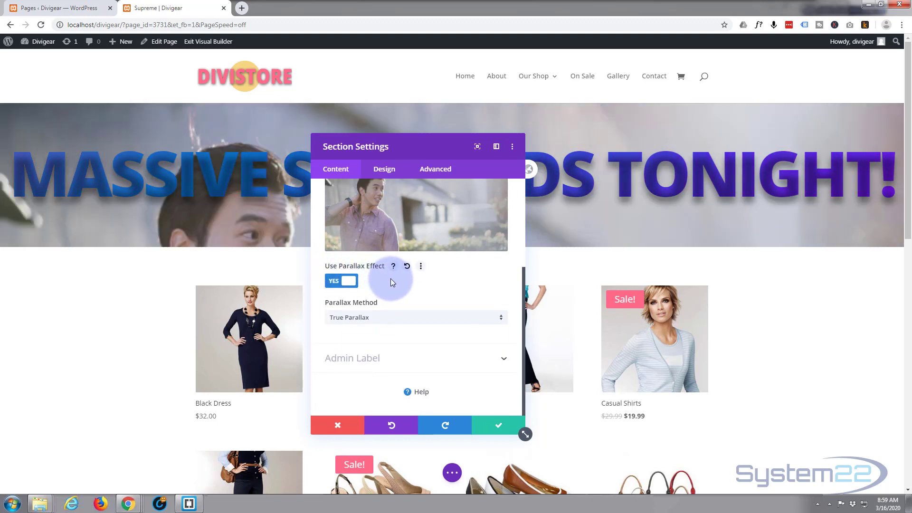
{"action": "left_click", "coordinate": [342, 279]}
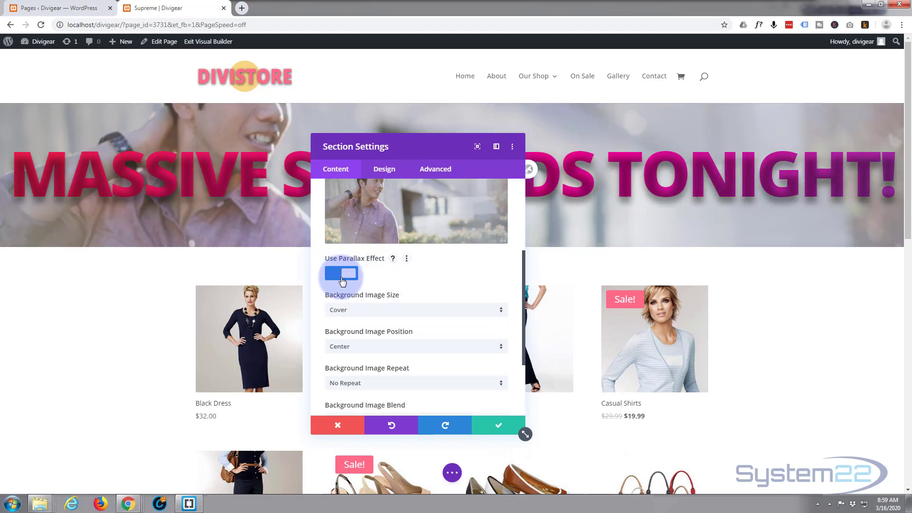
Step: Set the section's background image blend to Hue, keeping this mode after reviewing the other blend options
{"action": "scroll", "coordinate": [426, 280], "scroll_direction": "down", "scroll_amount": 2}
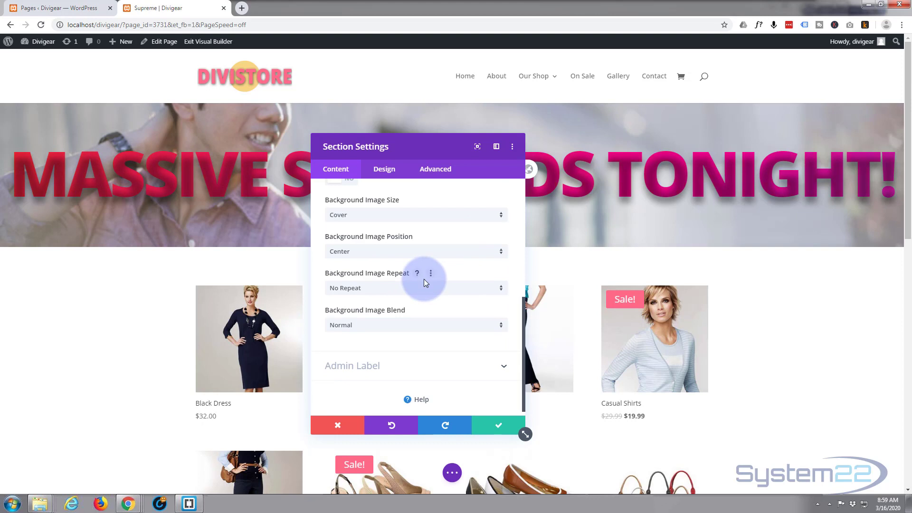
{"action": "left_click", "coordinate": [383, 328]}
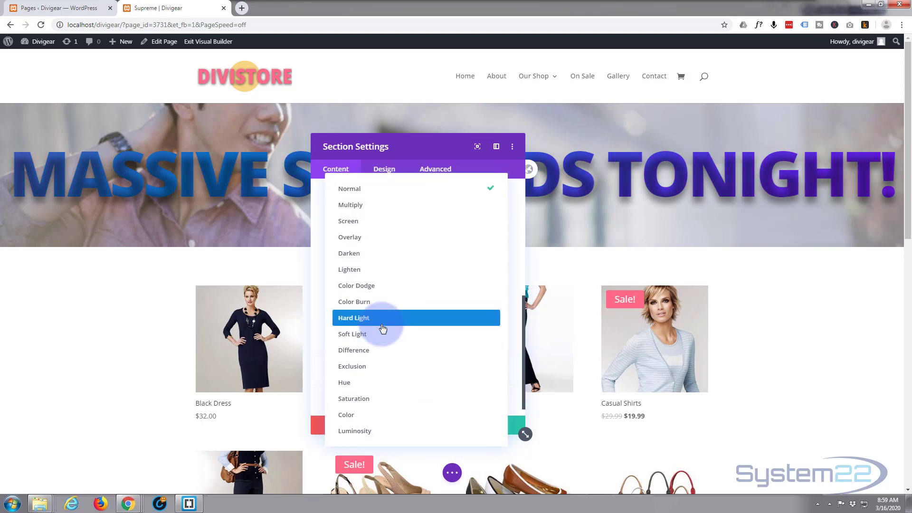
{"action": "left_click", "coordinate": [383, 385]}
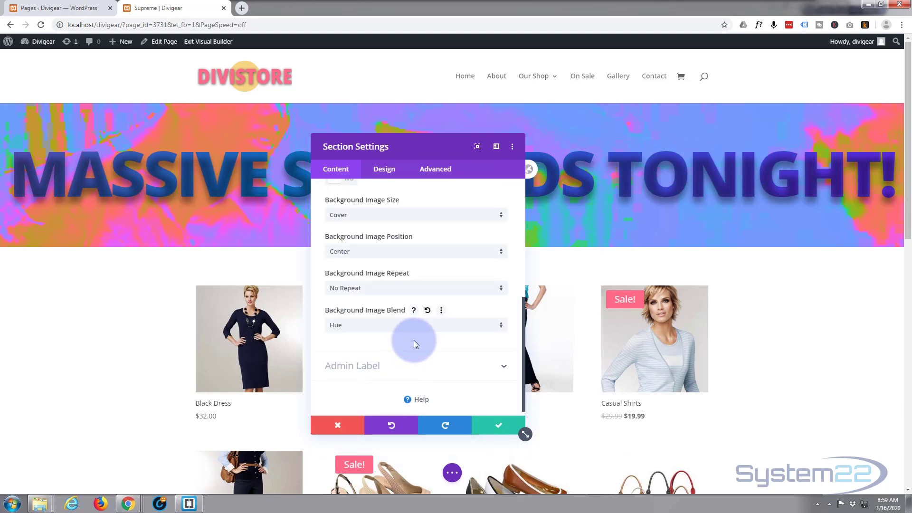
{"action": "left_click", "coordinate": [415, 328]}
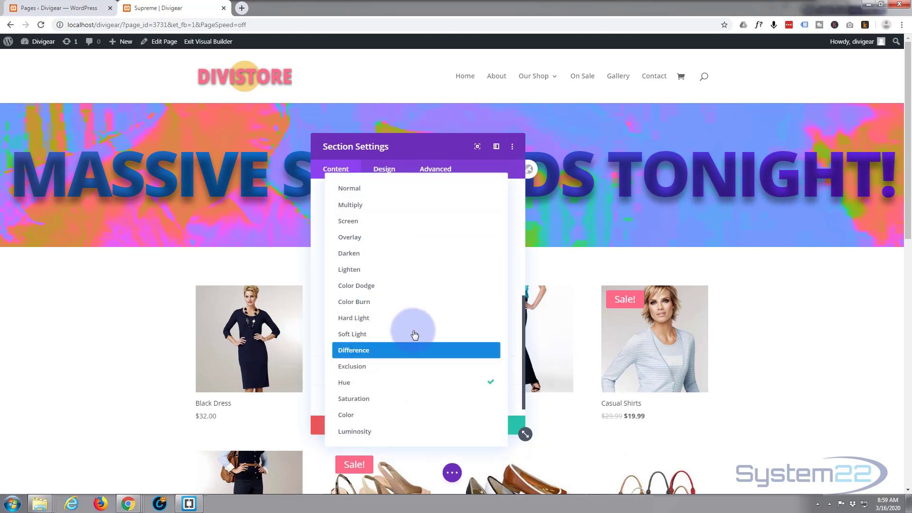
{"action": "left_click", "coordinate": [316, 223]}
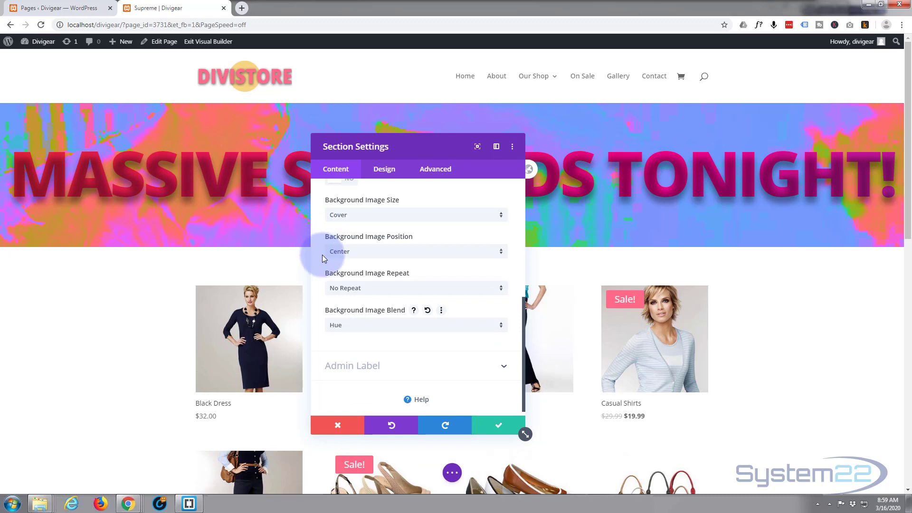
Step: Give the banner section the bottom-edge box shadow preset with 12px vertical position and 18px blur
{"action": "left_click", "coordinate": [389, 172]}
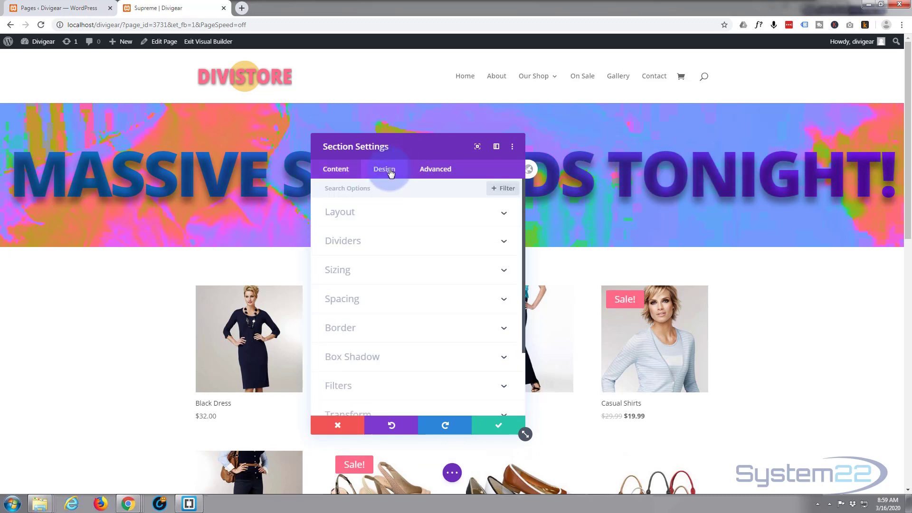
{"action": "left_click", "coordinate": [428, 362]}
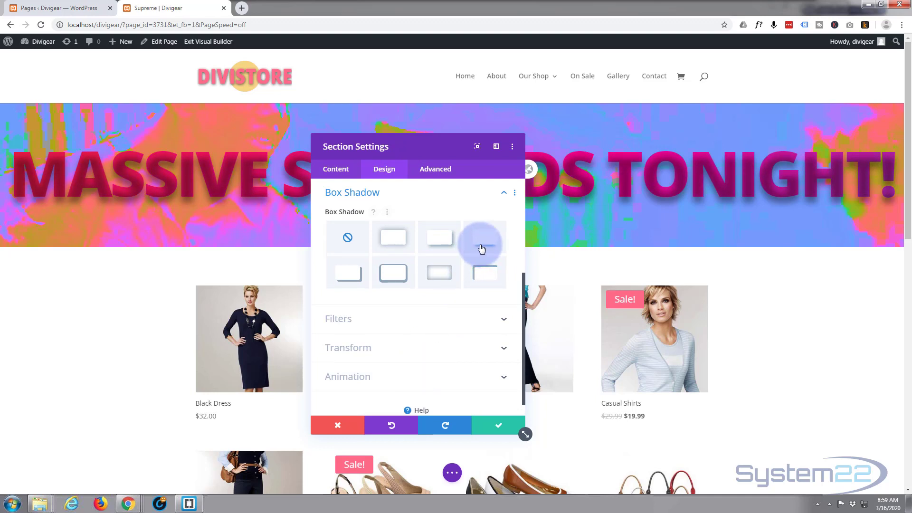
{"action": "left_click", "coordinate": [482, 248]}
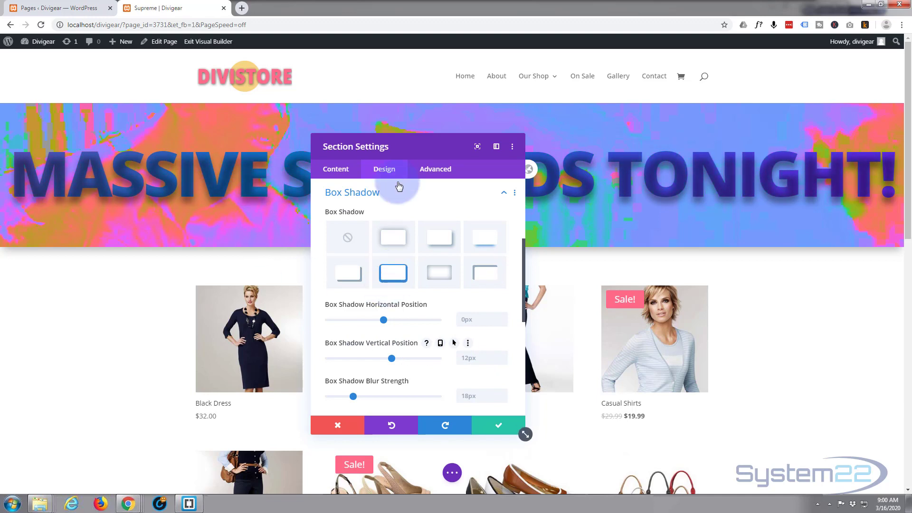
Step: Save the section settings and open the responsive text size options of the banner's animated gradient text module
{"action": "left_click", "coordinate": [504, 425]}
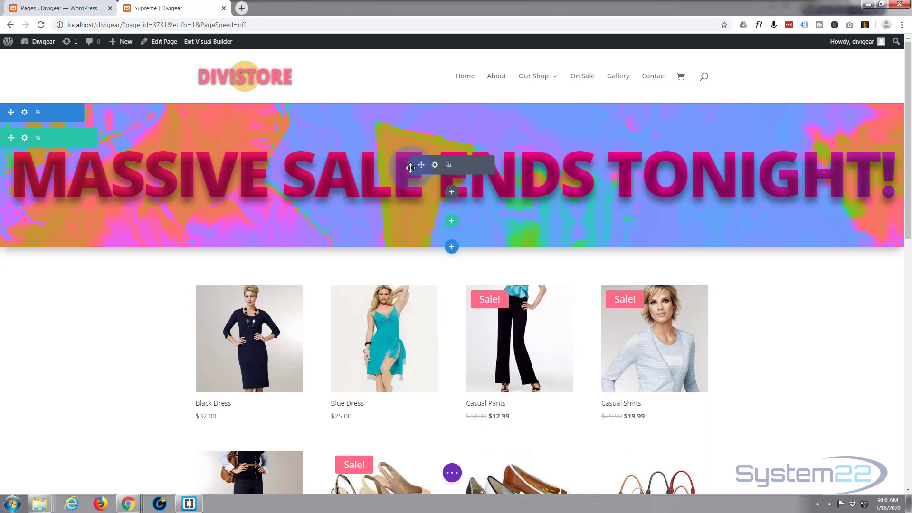
{"action": "left_click", "coordinate": [436, 166]}
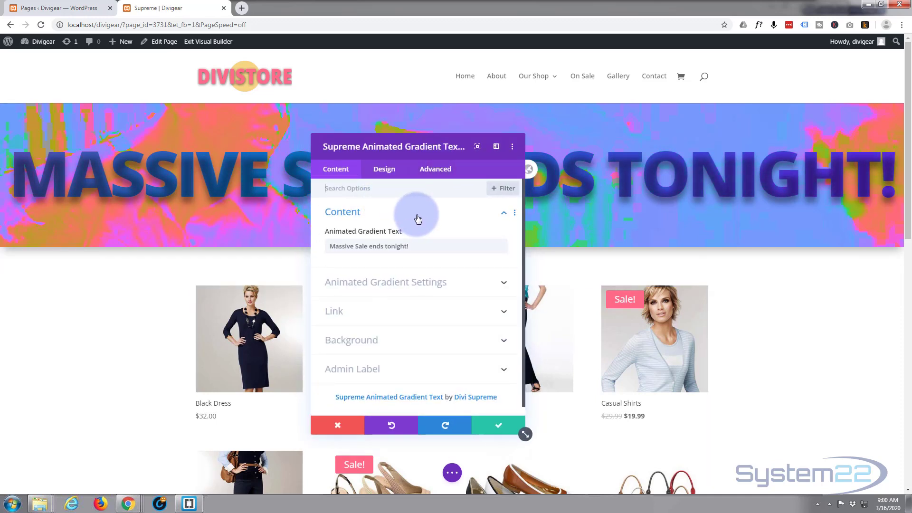
{"action": "left_click", "coordinate": [391, 172]}
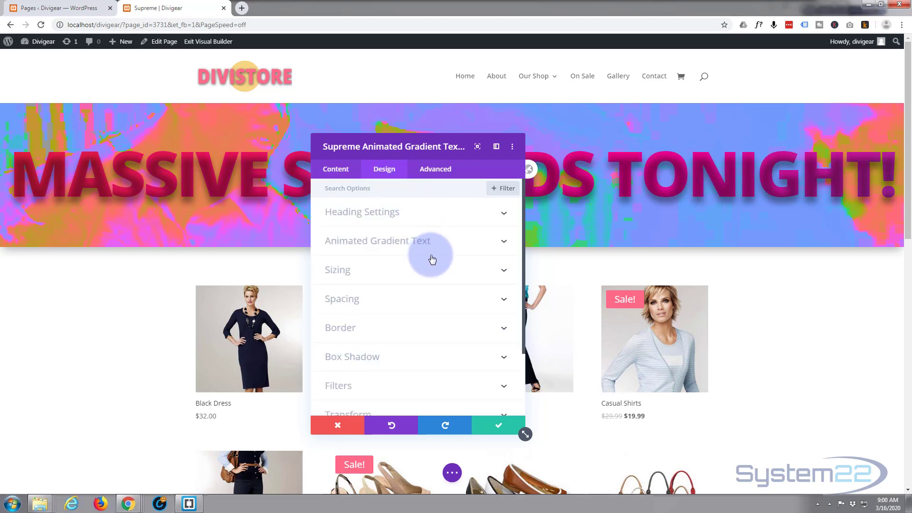
{"action": "left_click", "coordinate": [407, 245]}
{"action": "scroll", "coordinate": [405, 249], "scroll_direction": "down", "scroll_amount": 3}
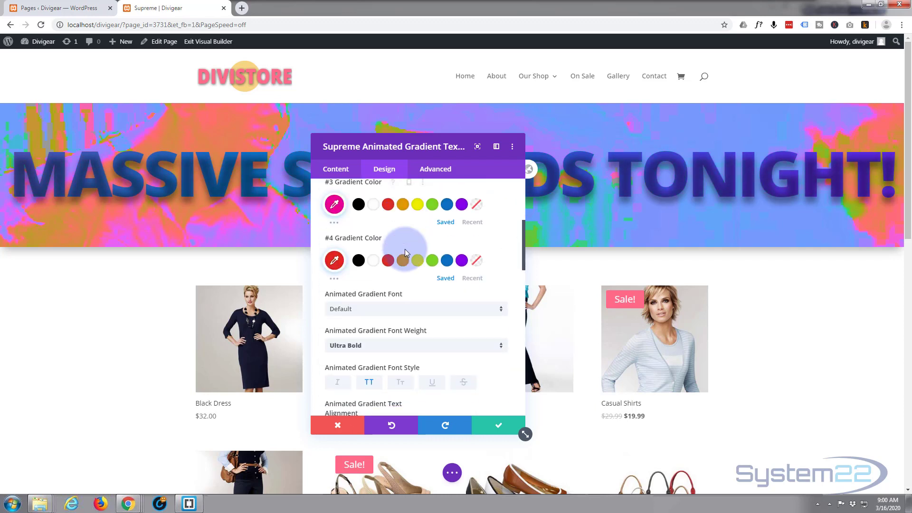
{"action": "scroll", "coordinate": [405, 249], "scroll_direction": "down", "scroll_amount": 3}
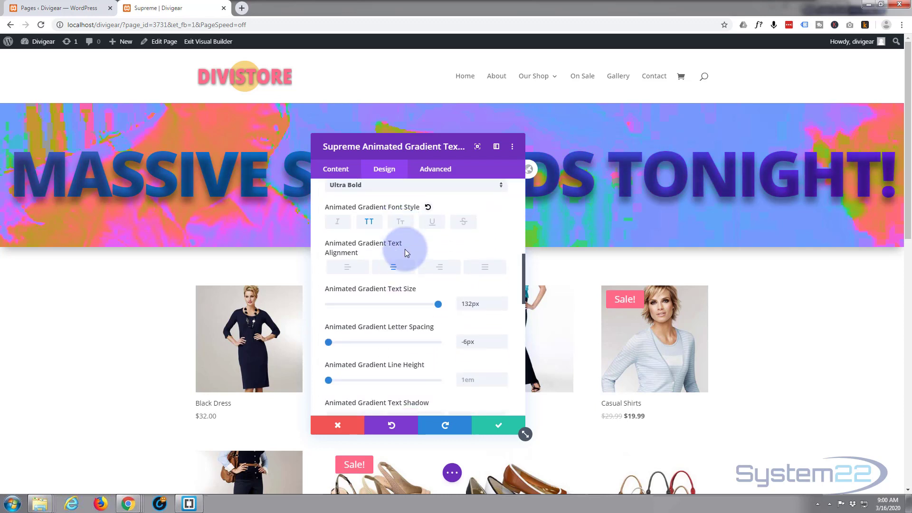
{"action": "scroll", "coordinate": [394, 252], "scroll_direction": "down", "scroll_amount": 2}
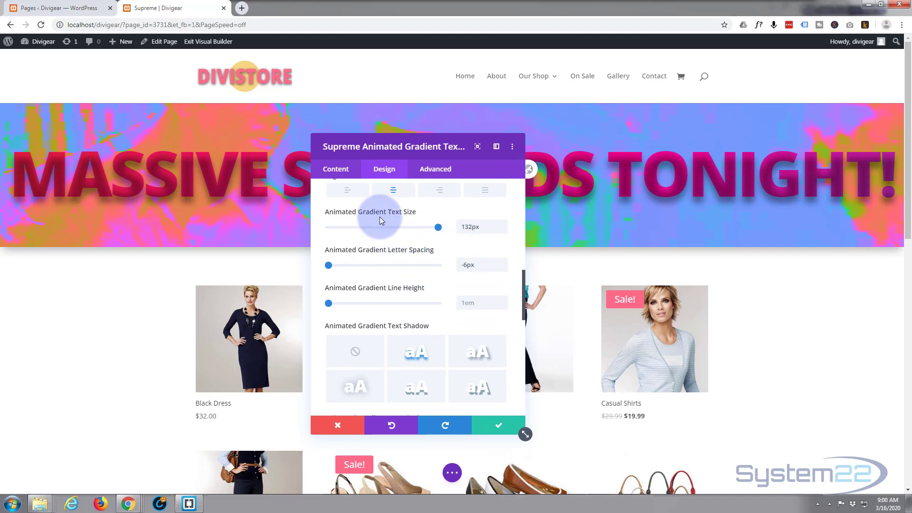
{"action": "mouse_move", "coordinate": [414, 212]}
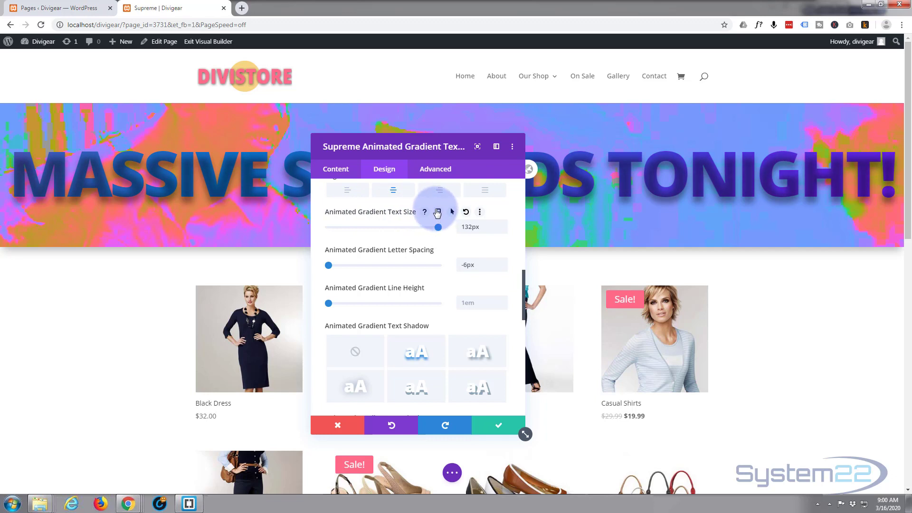
{"action": "left_click", "coordinate": [439, 212]}
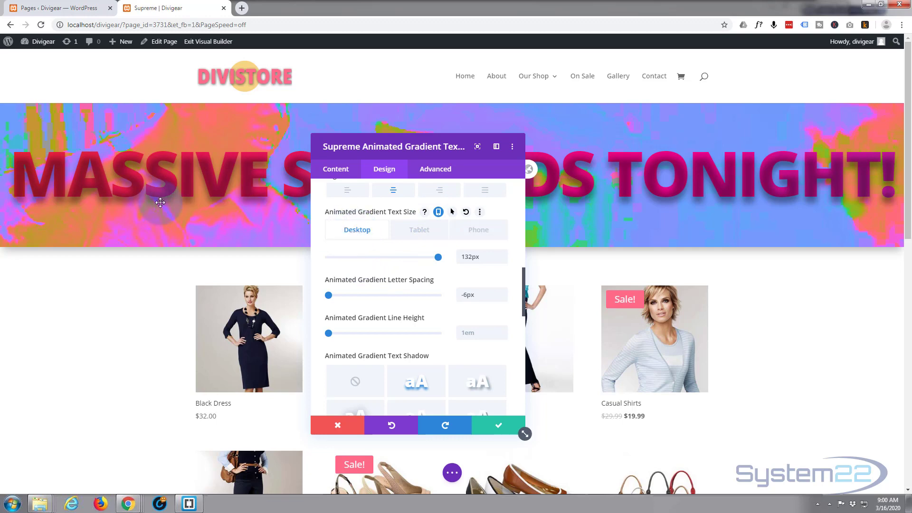
Step: Set the animated gradient text size for tablet to 56px, moving the settings window clear of the banner preview
{"action": "left_click", "coordinate": [425, 237]}
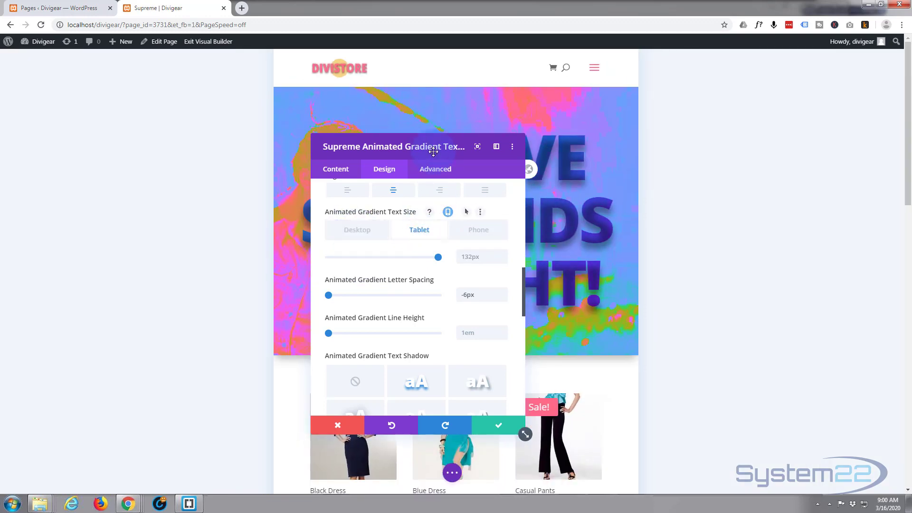
{"action": "left_click_drag", "start_coordinate": [431, 140], "coordinate": [148, 122]}
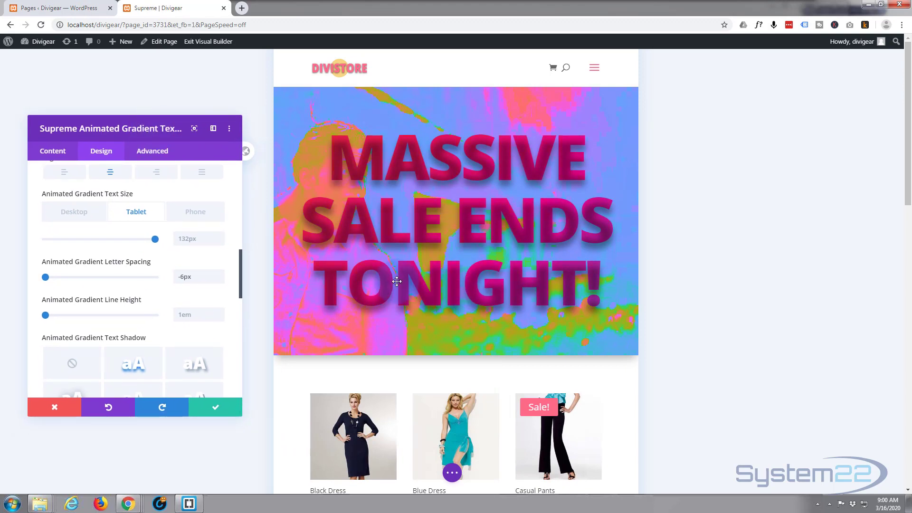
{"action": "left_click_drag", "start_coordinate": [155, 240], "coordinate": [92, 232]}
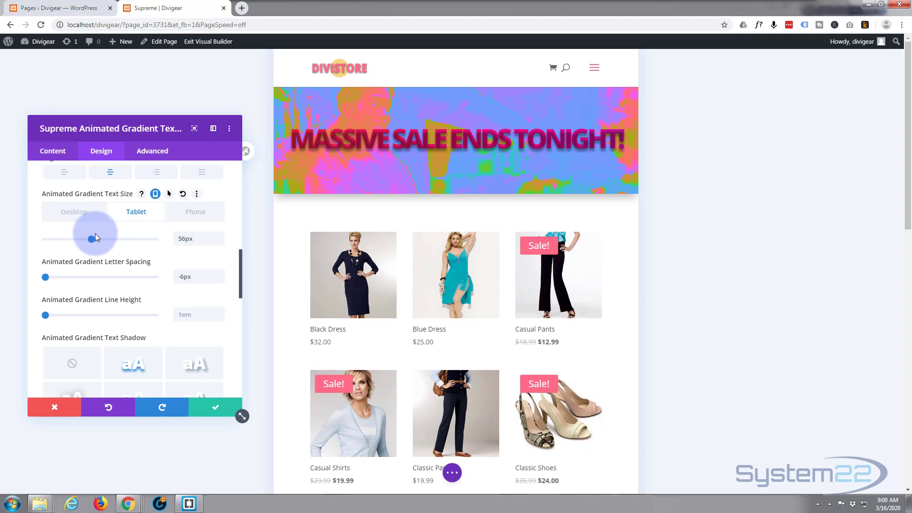
Step: Set the animated gradient text size for phone to 40px, recheck the tablet and desktop views, and save the module settings
{"action": "left_click", "coordinate": [196, 215]}
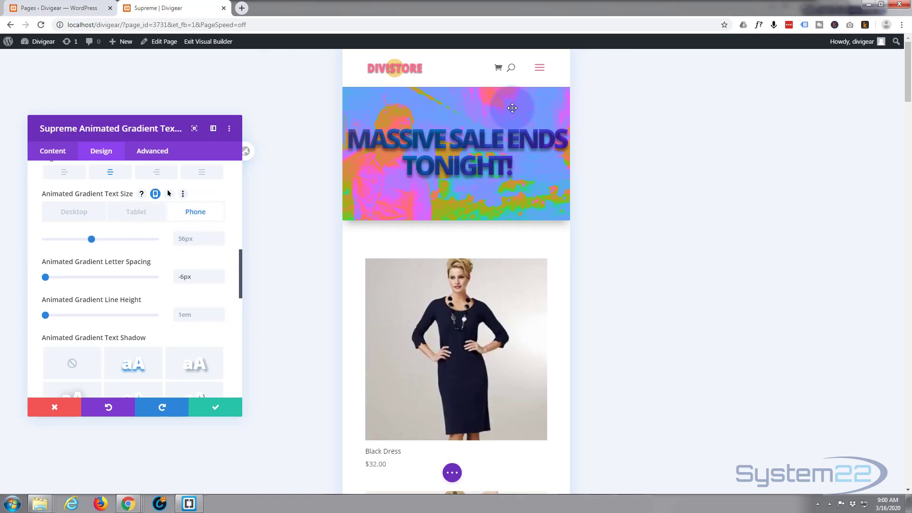
{"action": "left_click", "coordinate": [210, 232]}
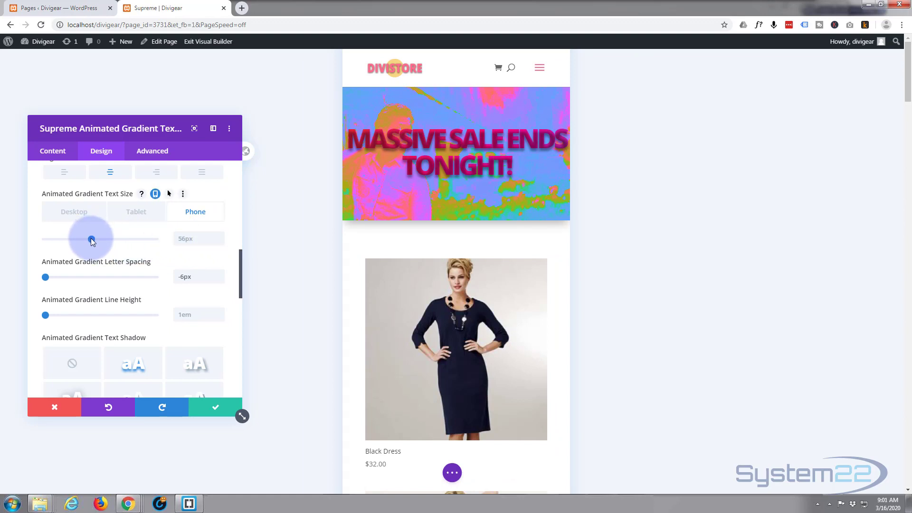
{"action": "left_click_drag", "start_coordinate": [92, 240], "coordinate": [78, 239]}
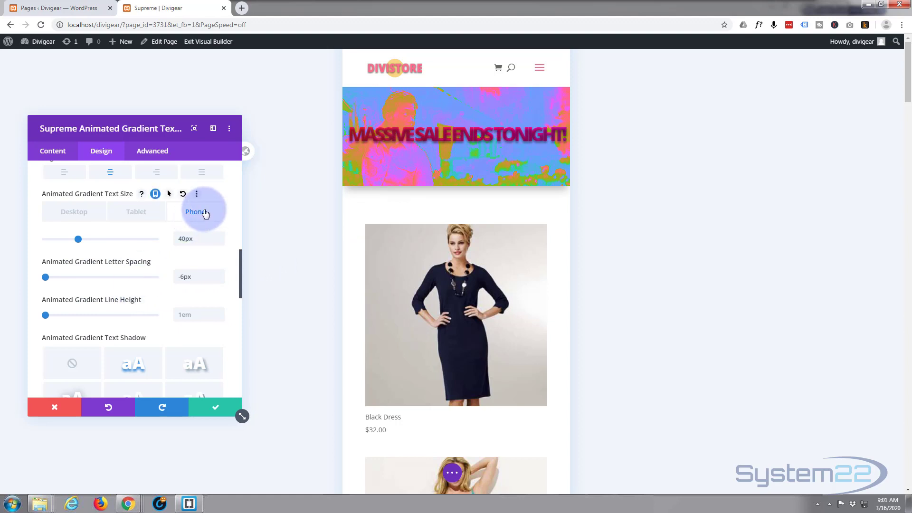
{"action": "left_click", "coordinate": [146, 214]}
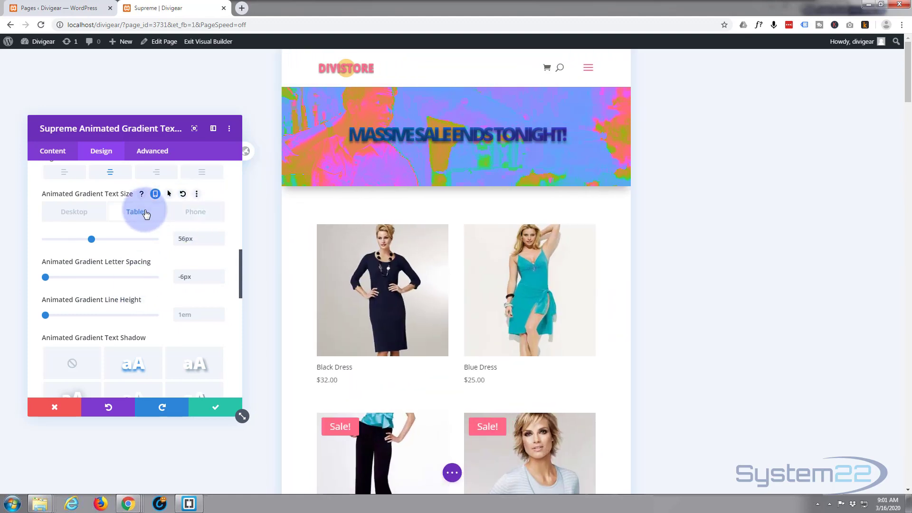
{"action": "left_click", "coordinate": [74, 213]}
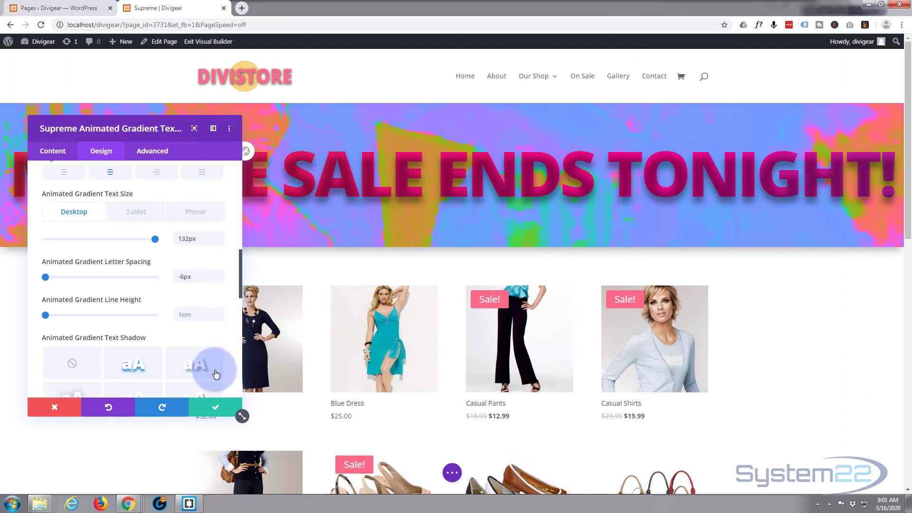
{"action": "left_click", "coordinate": [222, 408]}
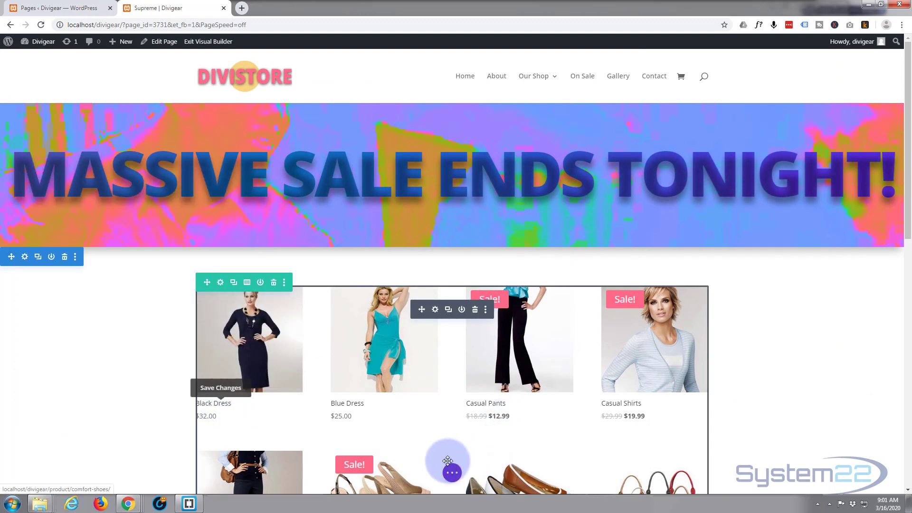
Step: Save the page as a draft and exit the visual builder
{"action": "left_click", "coordinate": [452, 474]}
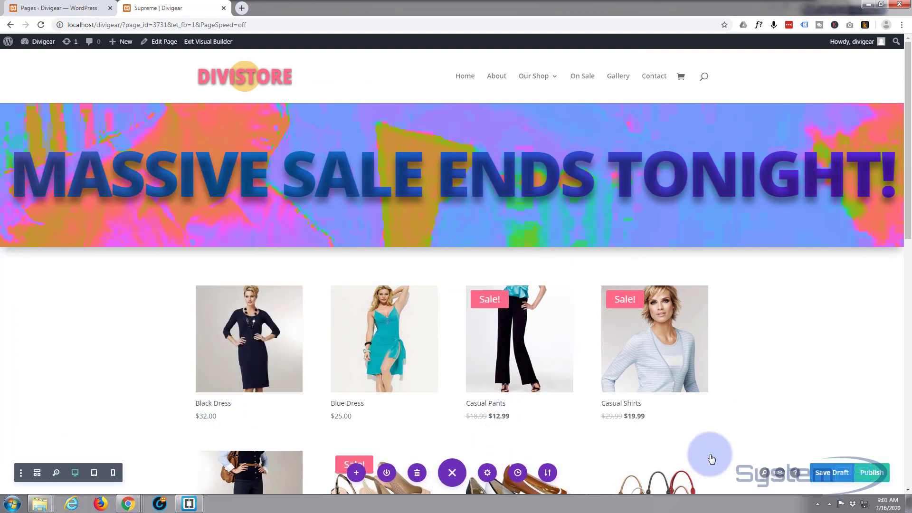
{"action": "left_click", "coordinate": [837, 474]}
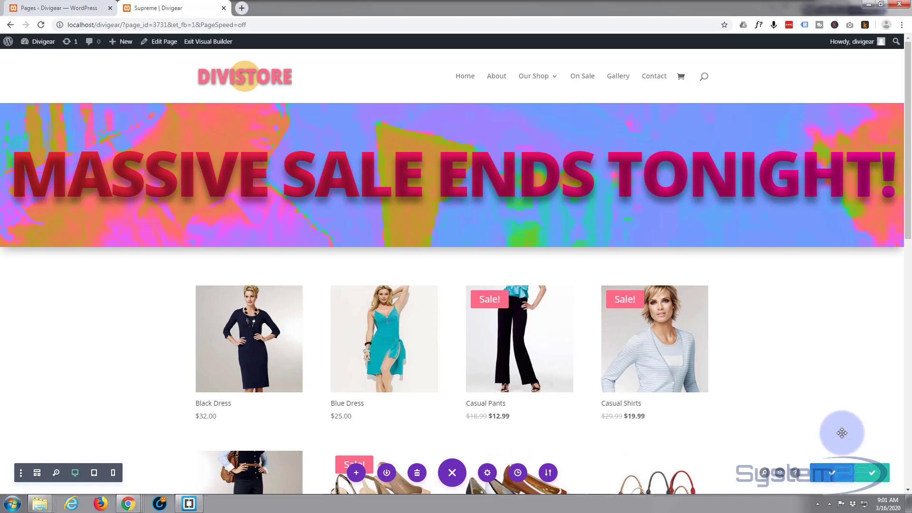
{"action": "left_click", "coordinate": [200, 42]}
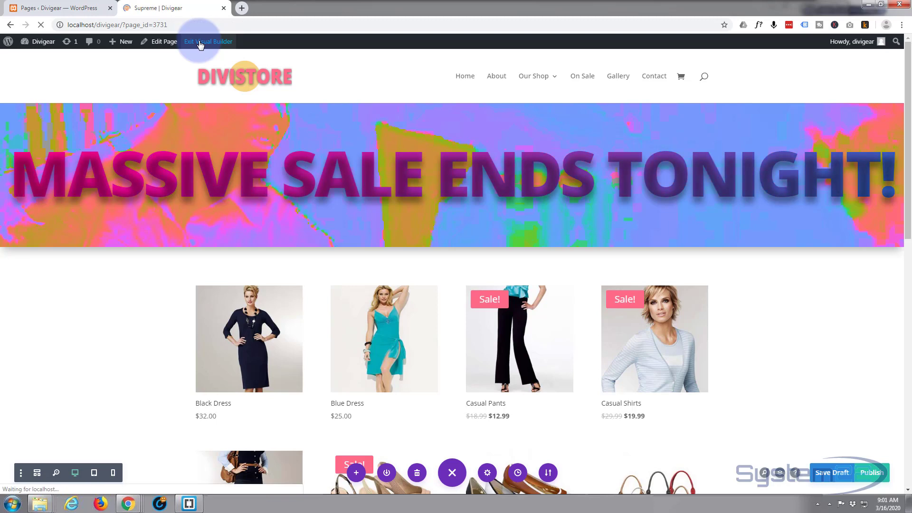